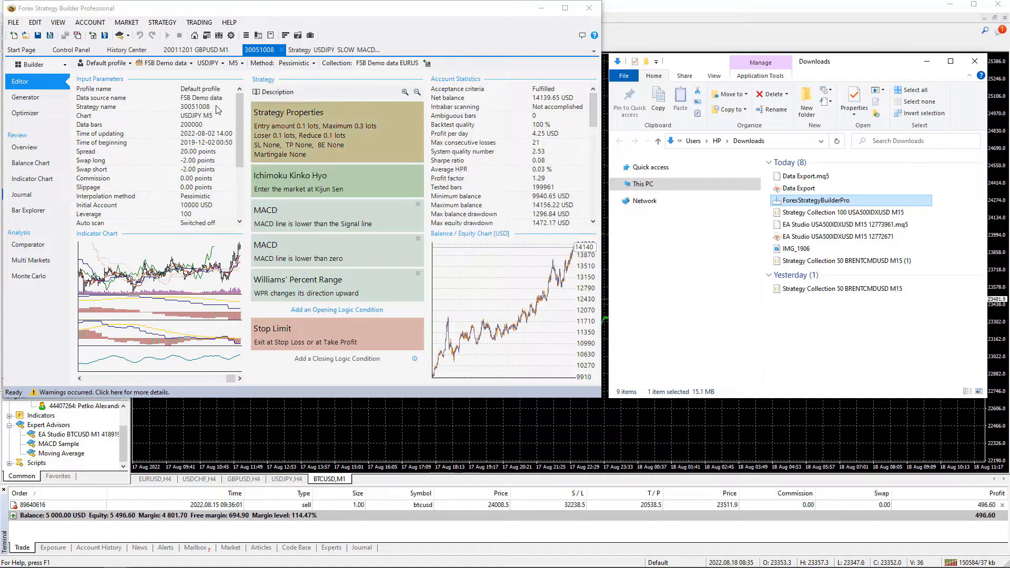
- Run the ForexStrategyBuilderPro installer with the running program closed, and review and accept its license agreement
double_click(798, 202)
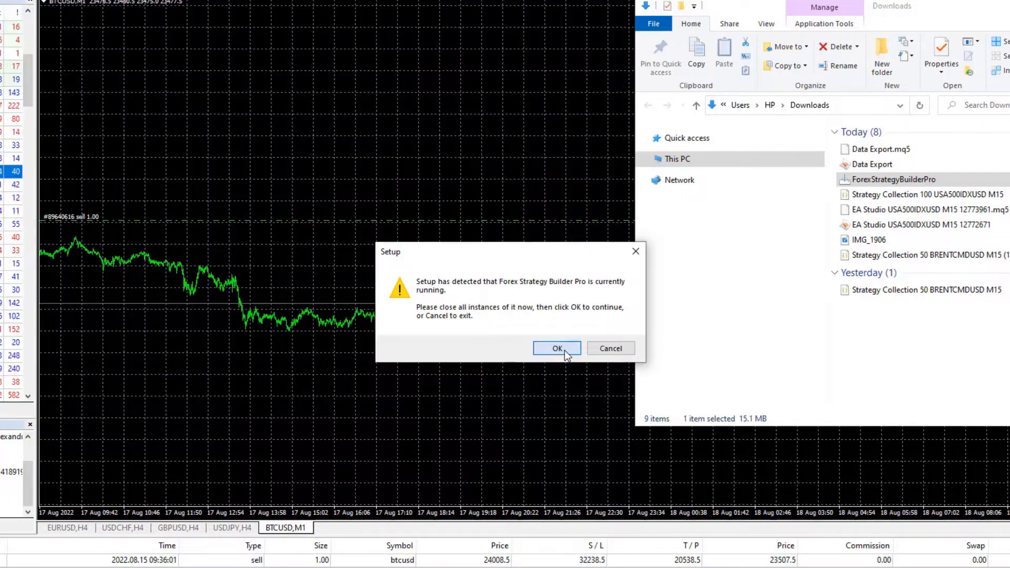
left_click(562, 349)
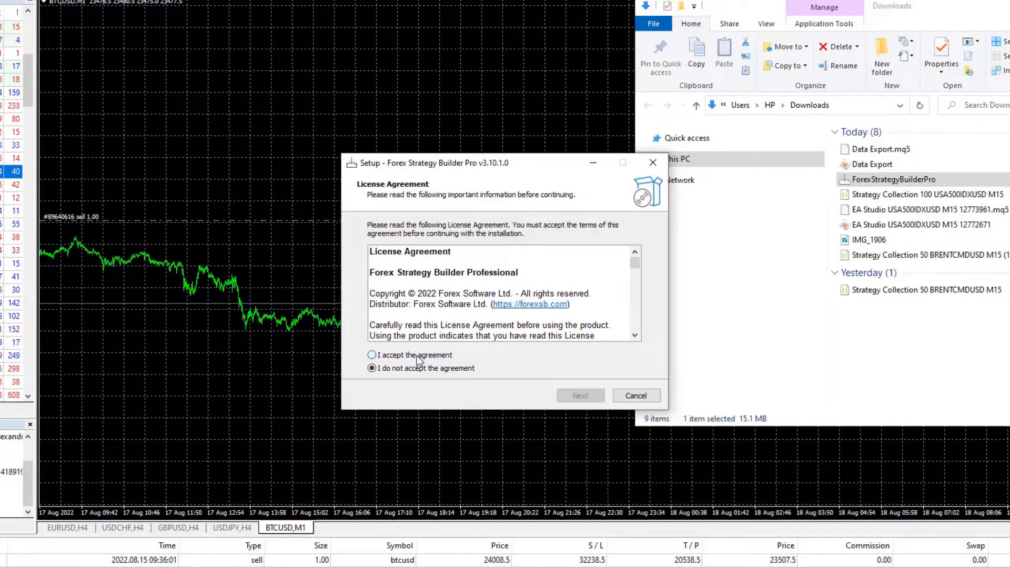
left_click(429, 355)
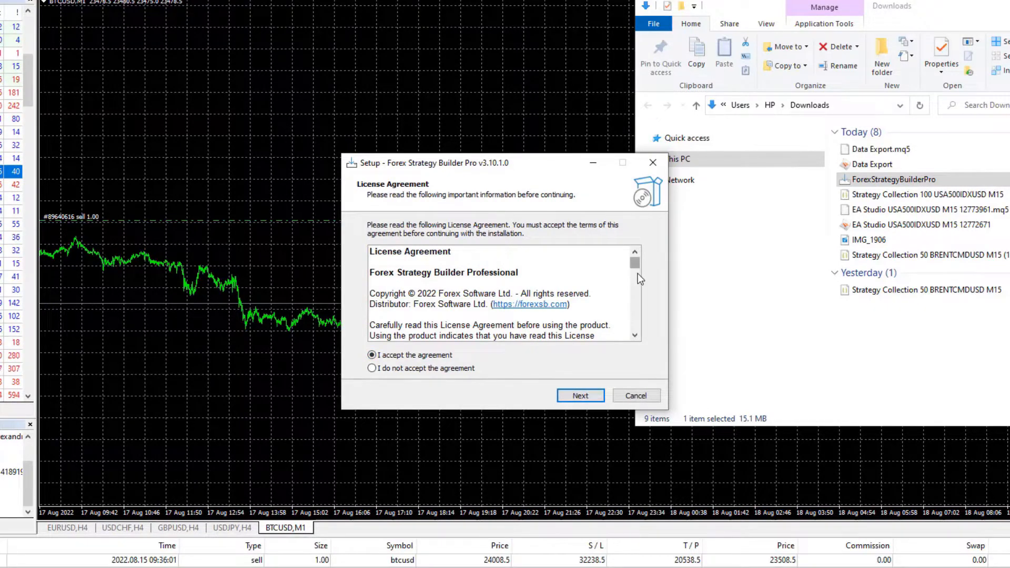
left_click_drag(637, 273, 636, 331)
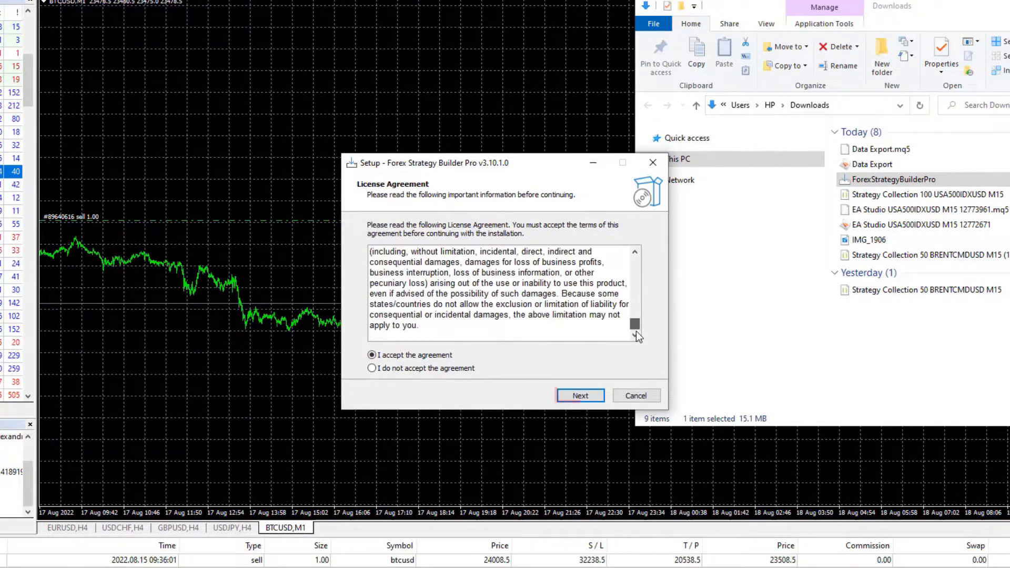
left_click(580, 396)
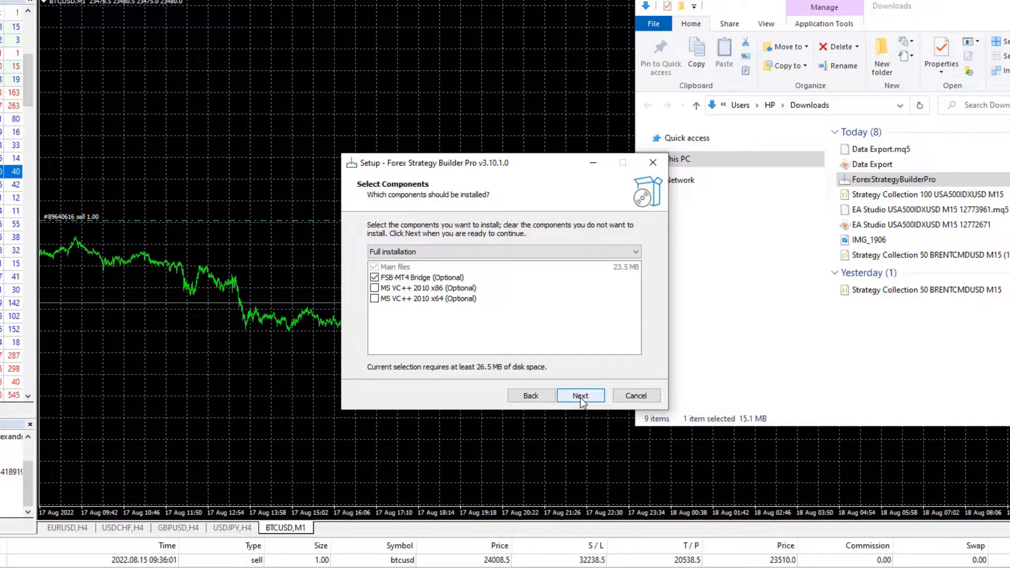
- Complete the full installation with the FSB-MT4 Bridge and preserved program settings, then launch the application in a maximized window
left_click(580, 396)
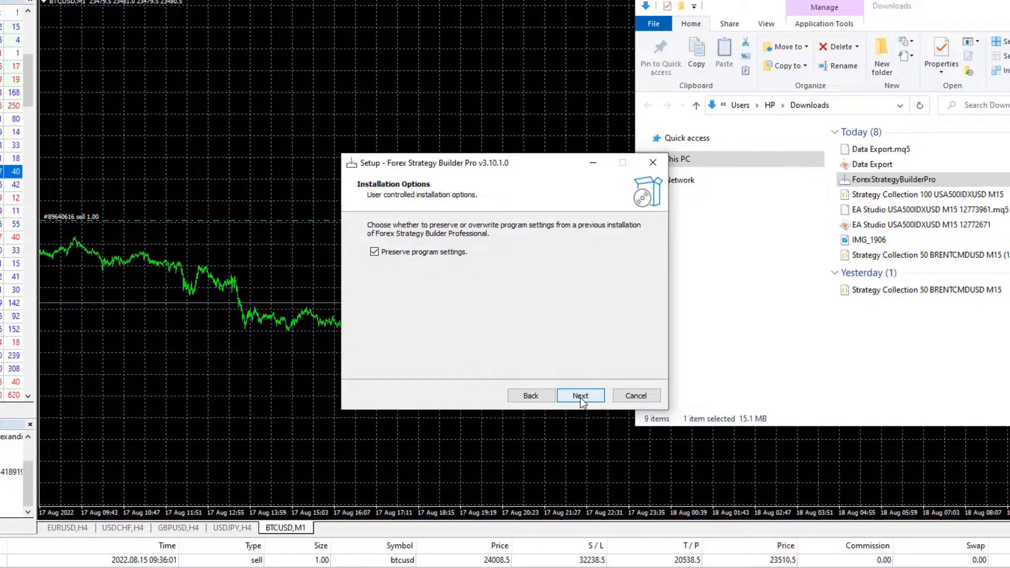
left_click(580, 396)
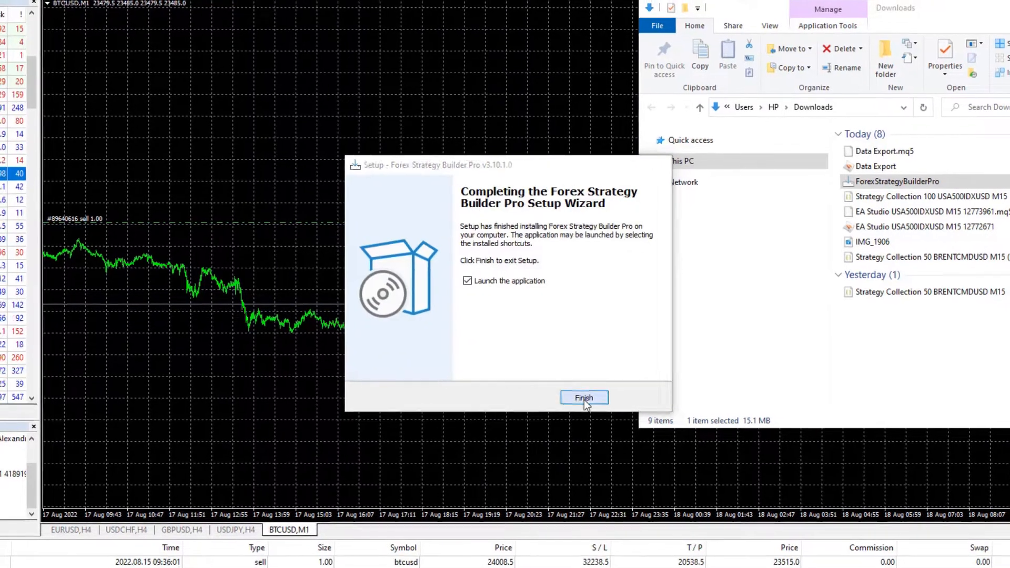
left_click(580, 397)
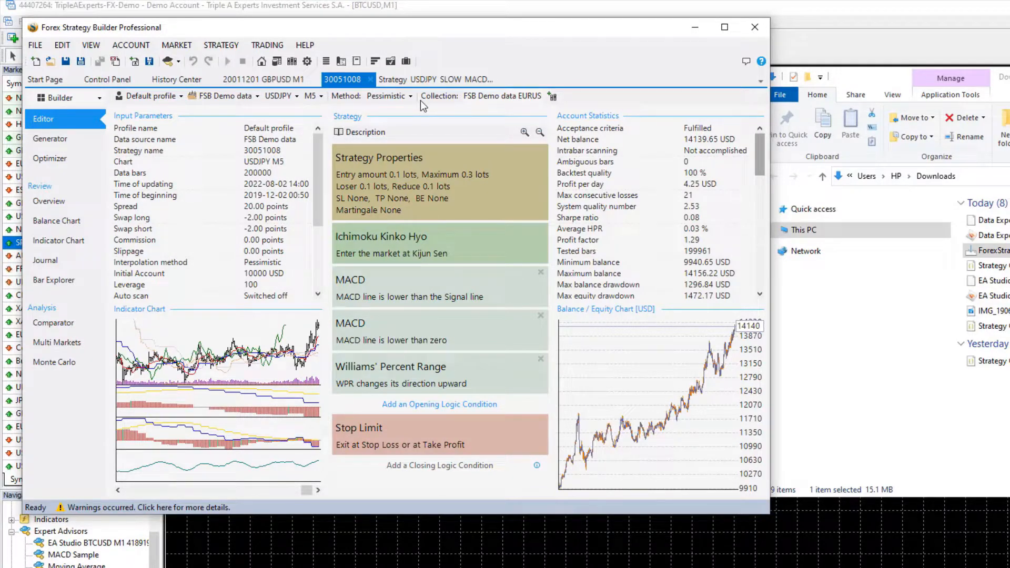
double_click(169, 32)
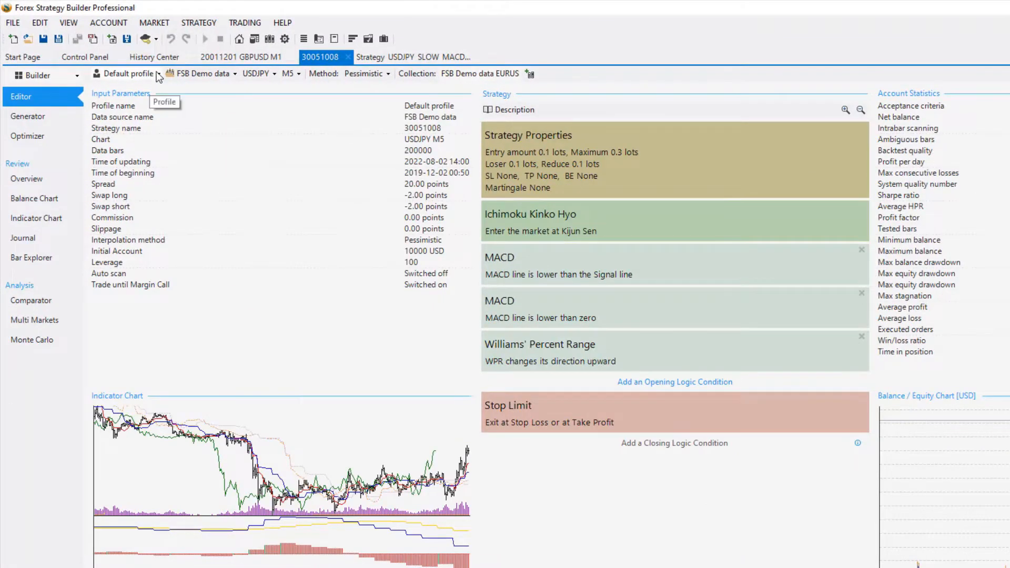
- Create a new strategy from the Start Page and set its chart to EURUSD on the M15 period
left_click(156, 44)
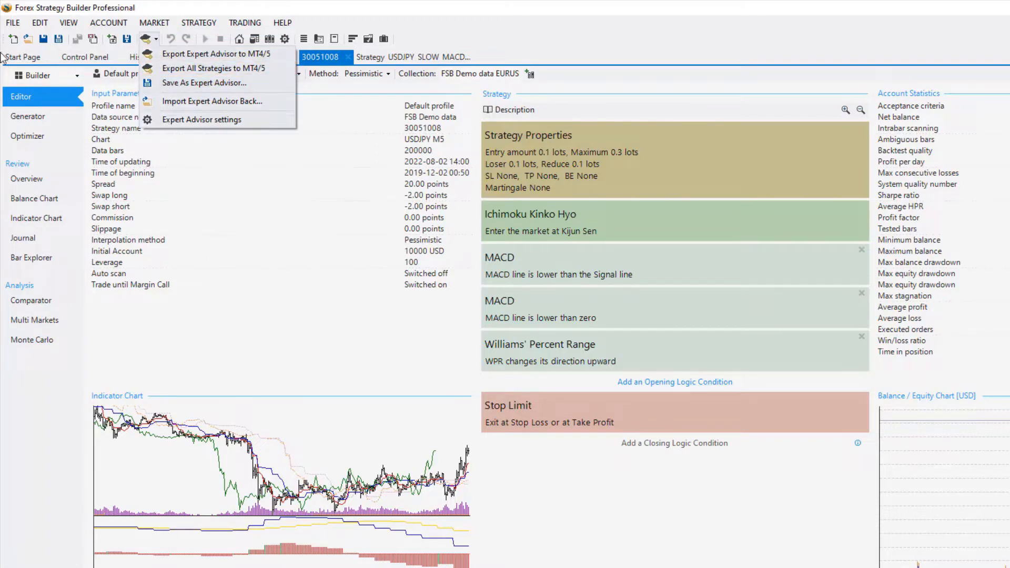
left_click(23, 57)
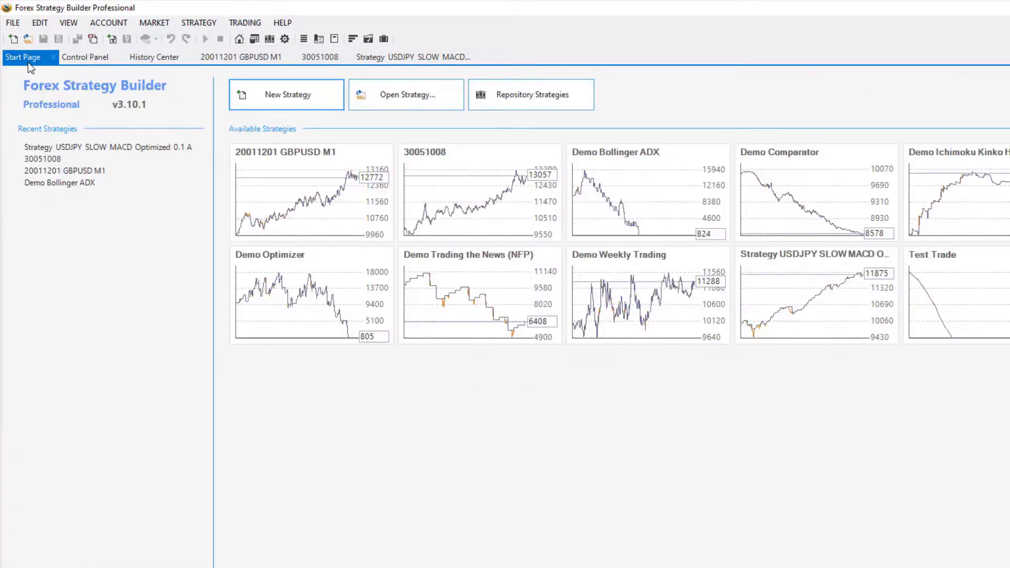
double_click(269, 94)
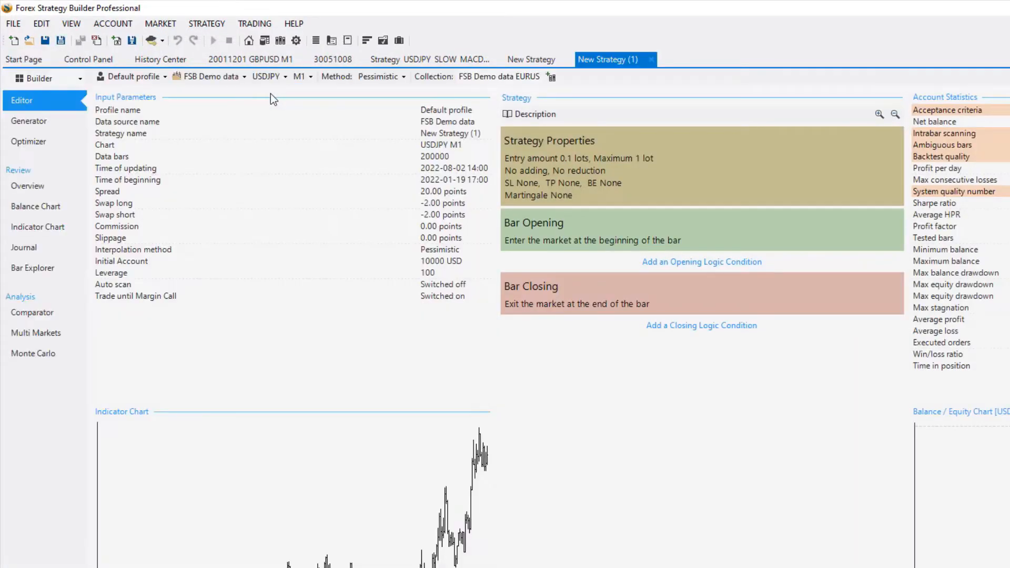
left_click(285, 78)
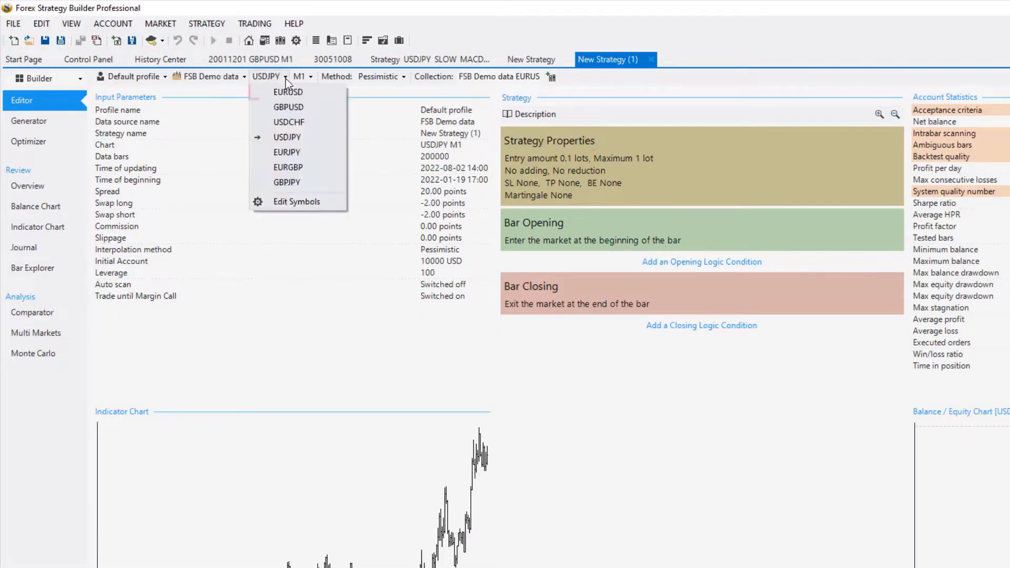
left_click(289, 94)
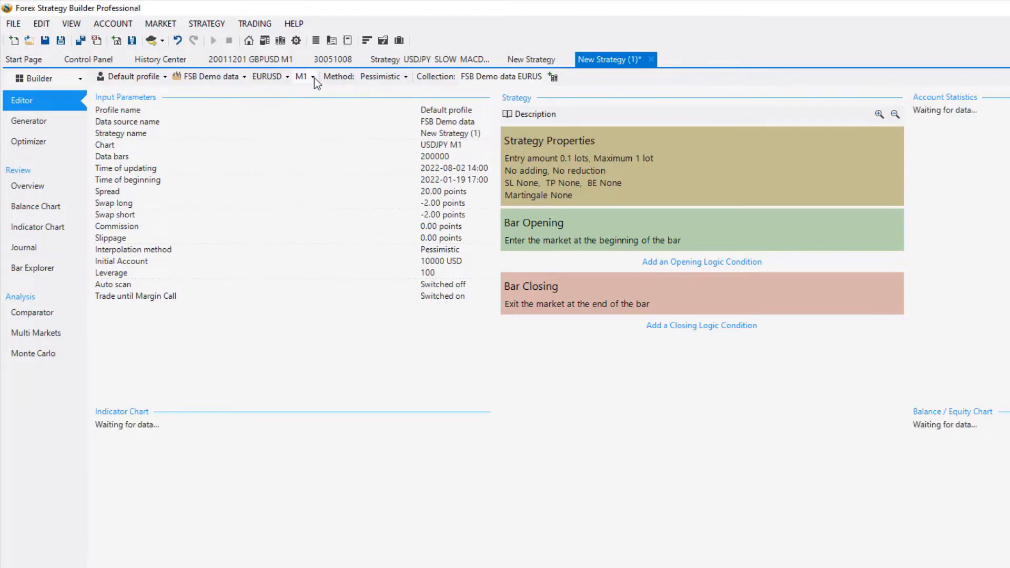
left_click(314, 78)
left_click(321, 121)
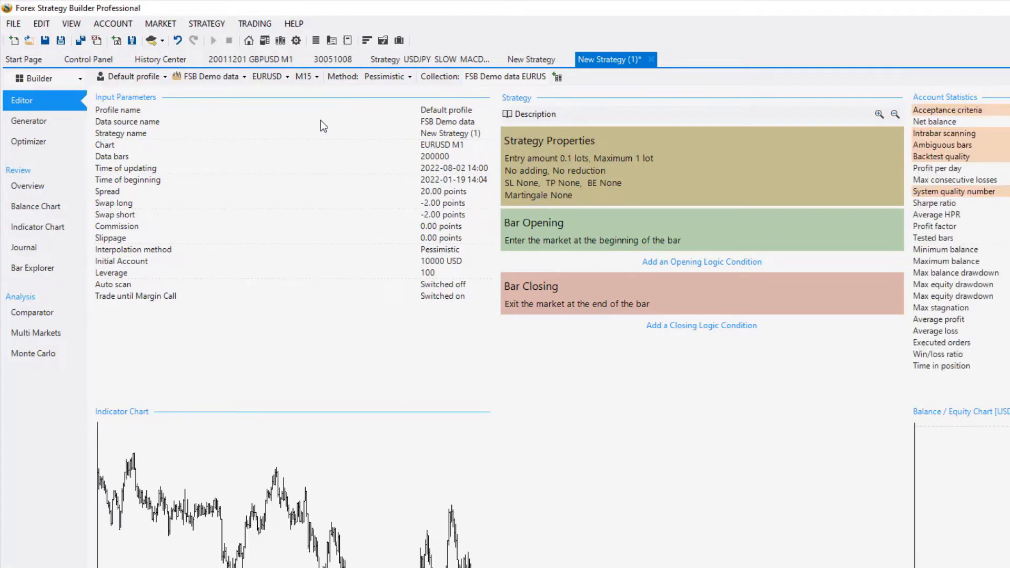
- Review the Generator's common options and settings, and start generating strategies for the EURUSD M15 chart
left_click(44, 123)
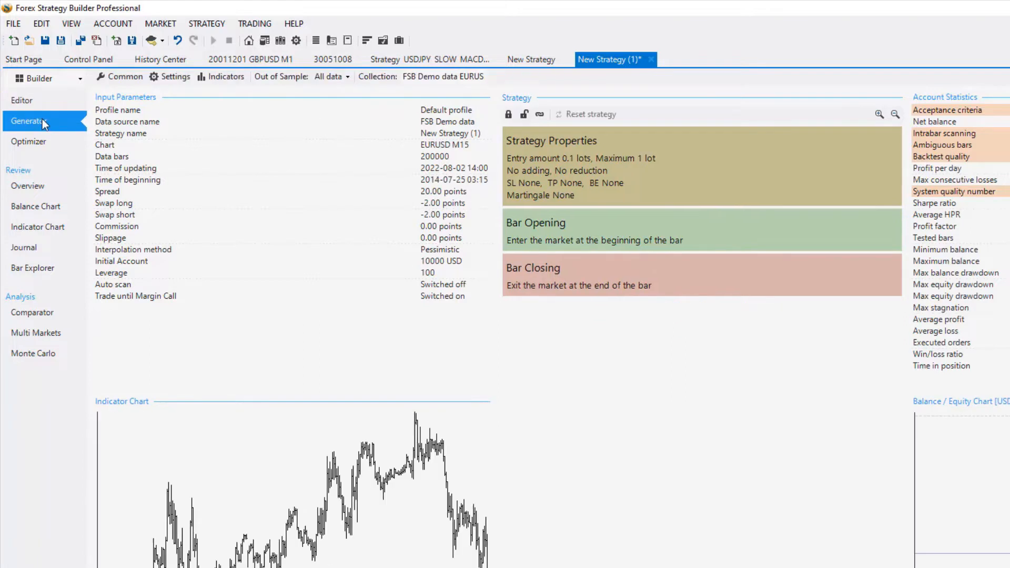
left_click(124, 76)
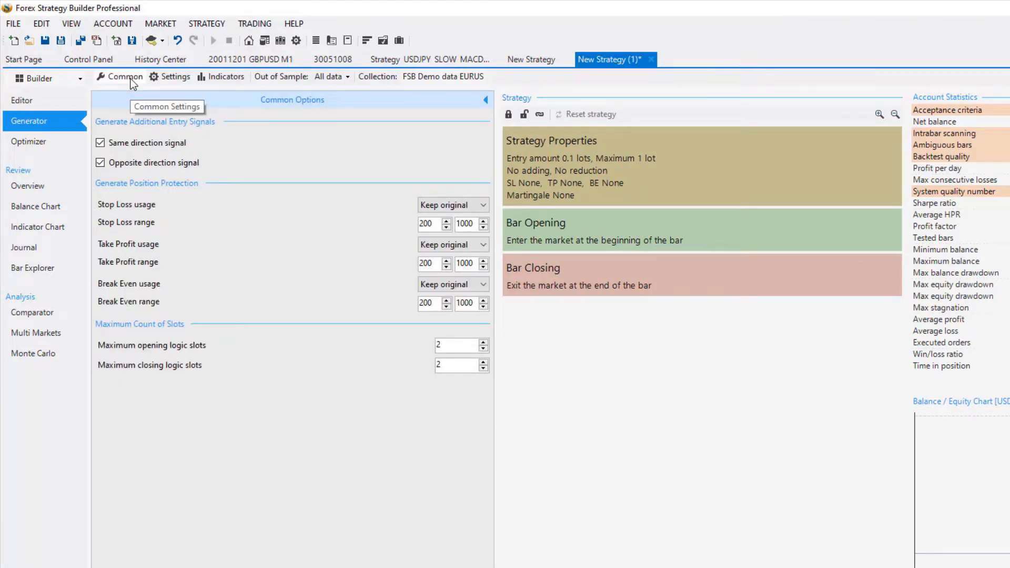
left_click(167, 78)
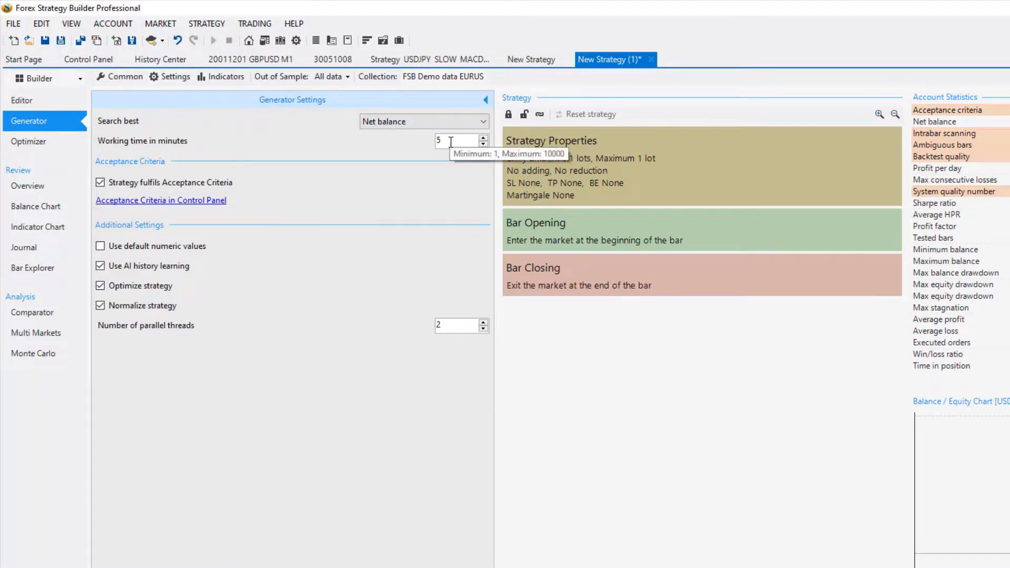
left_click(18, 106)
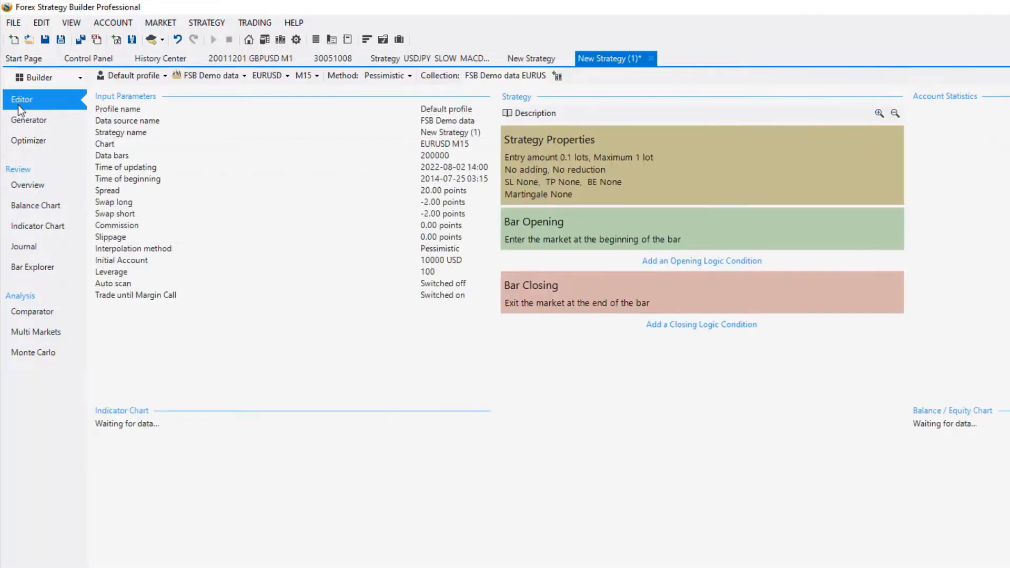
left_click(30, 126)
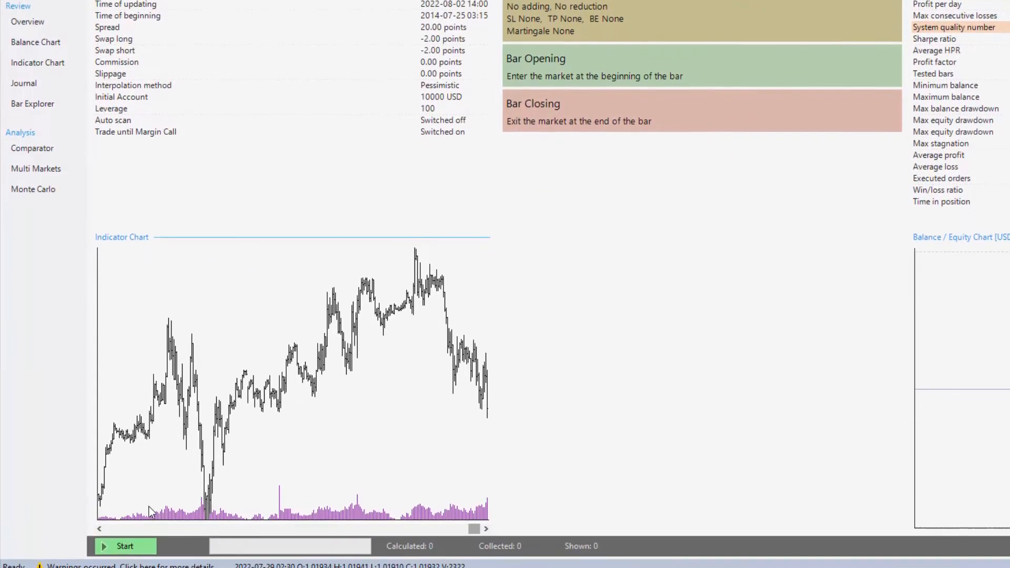
left_click(142, 545)
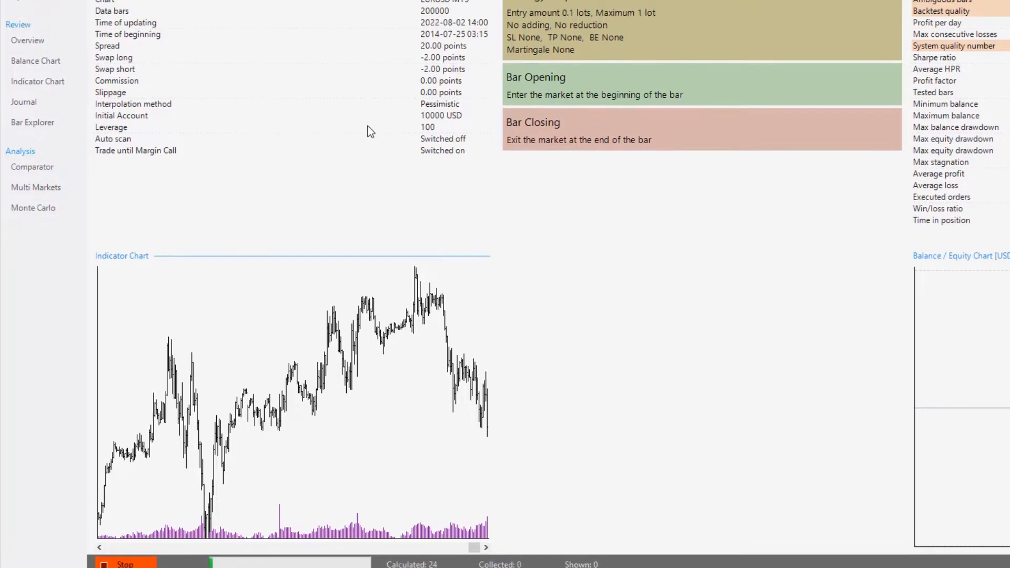
- Return to strategy 30051008 and open the Expert Advisor export settings
left_click(325, 25)
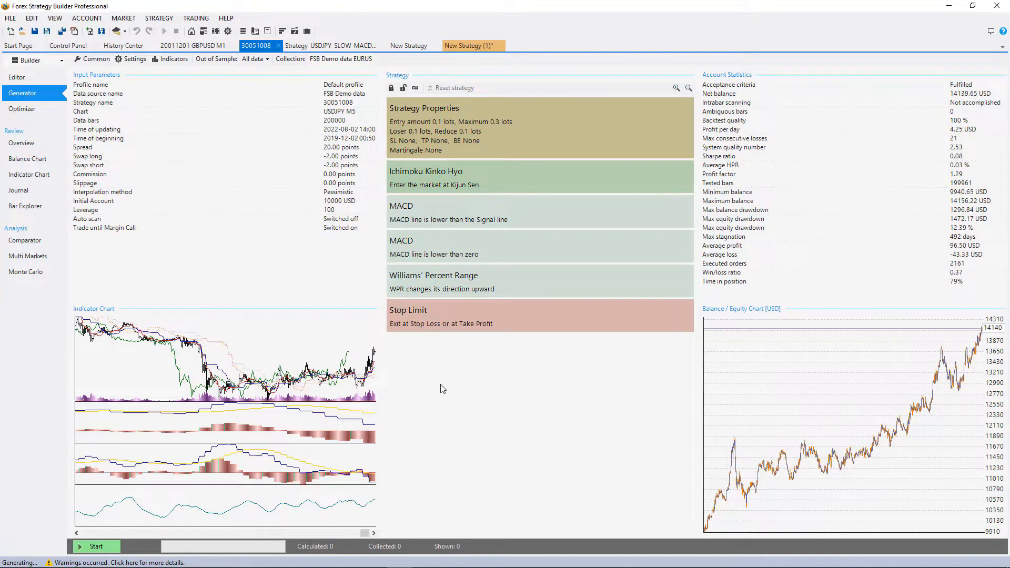
left_click(117, 32)
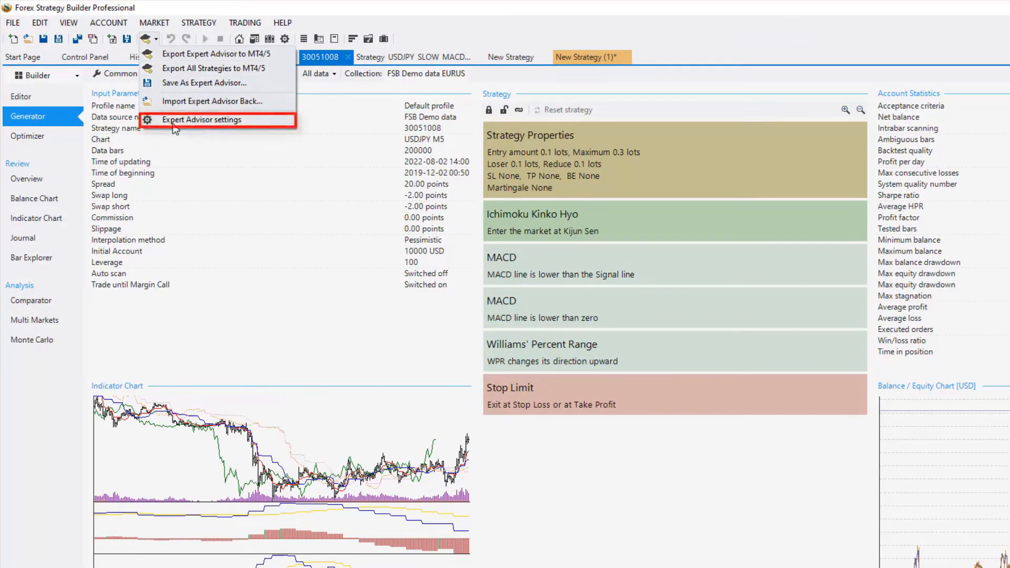
left_click(174, 124)
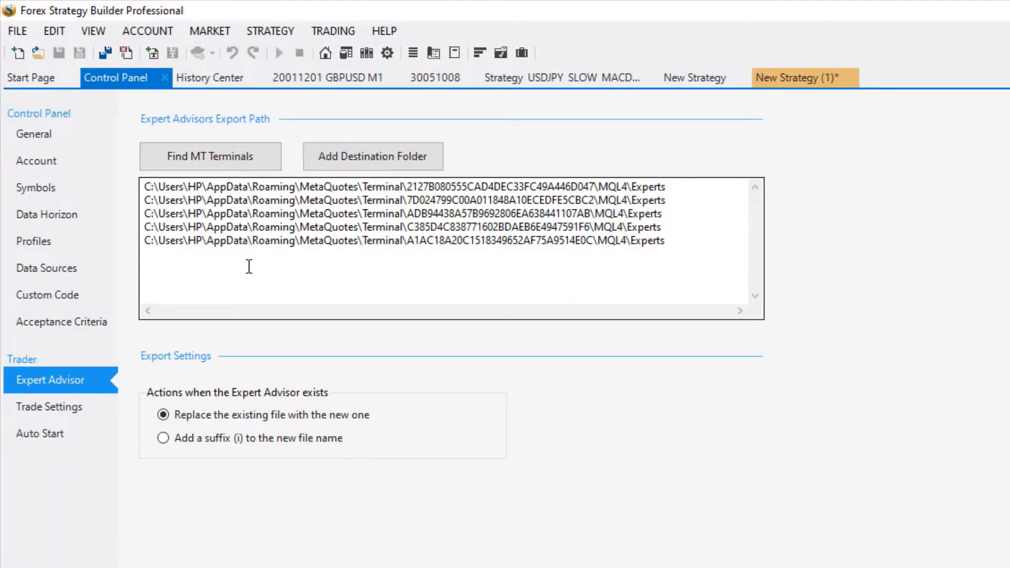
- Find the installed MT terminals for the export paths and have existing Expert Advisors replaced with the new file
left_click(203, 163)
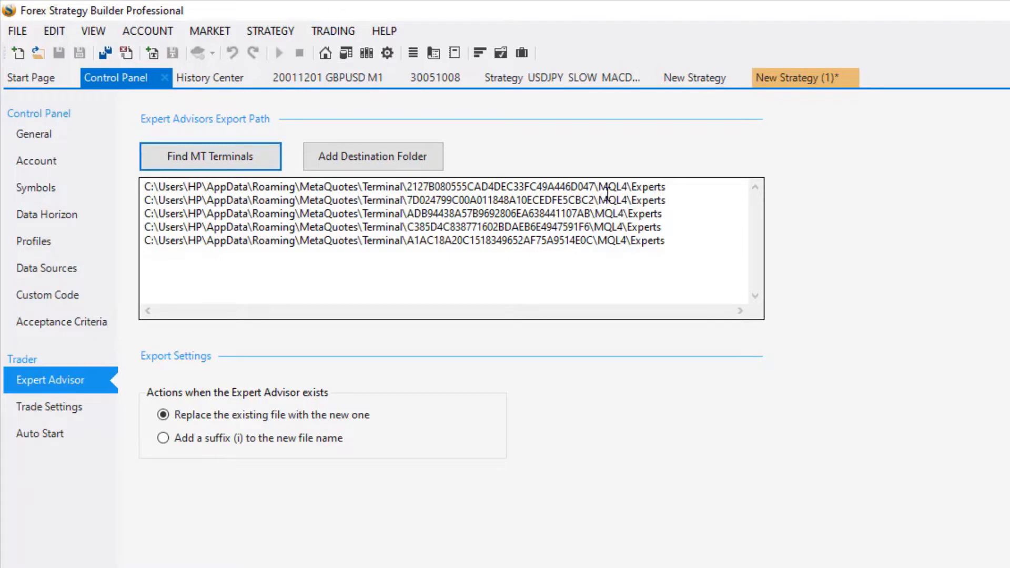
left_click(602, 267)
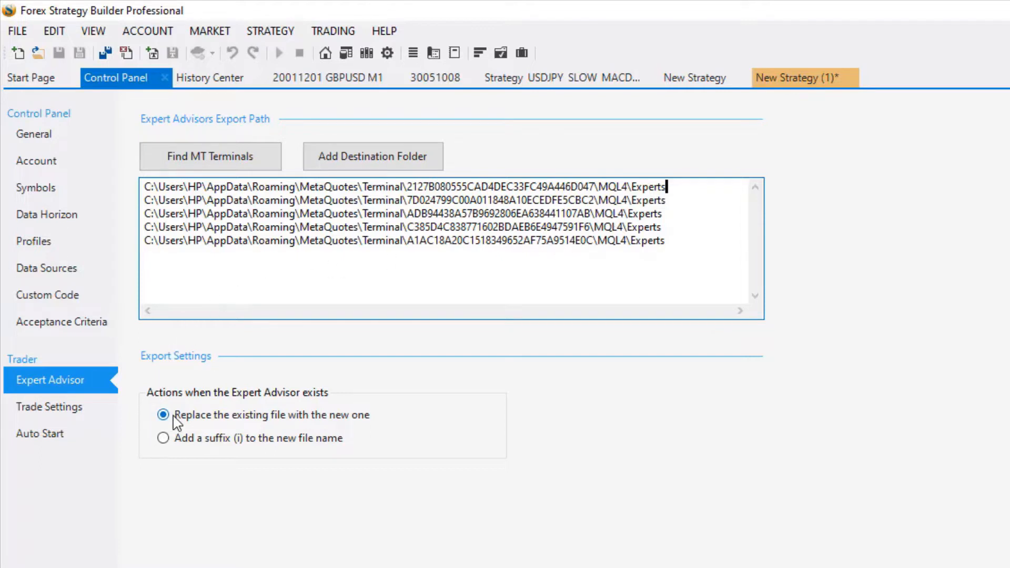
left_click(162, 442)
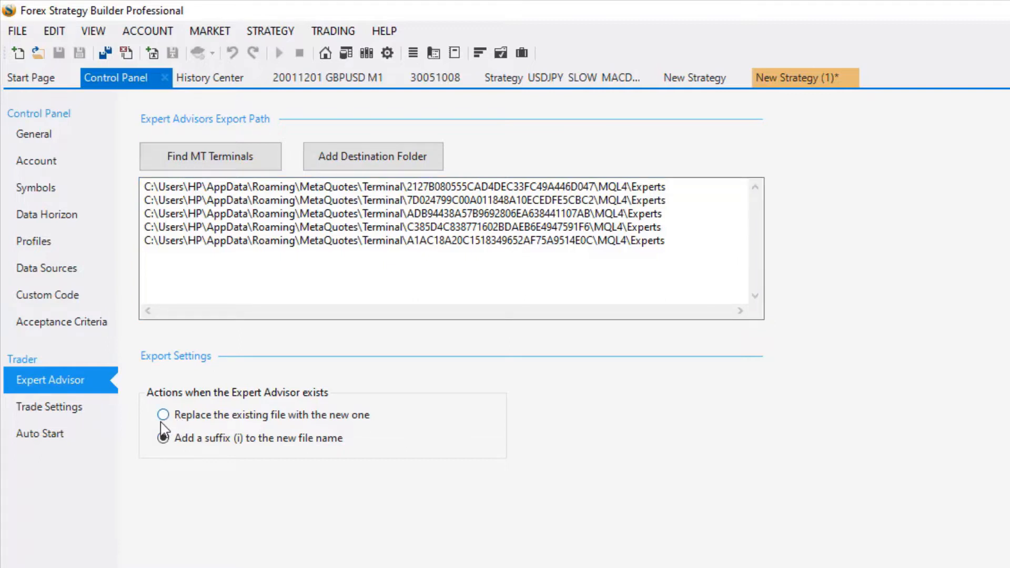
left_click(162, 419)
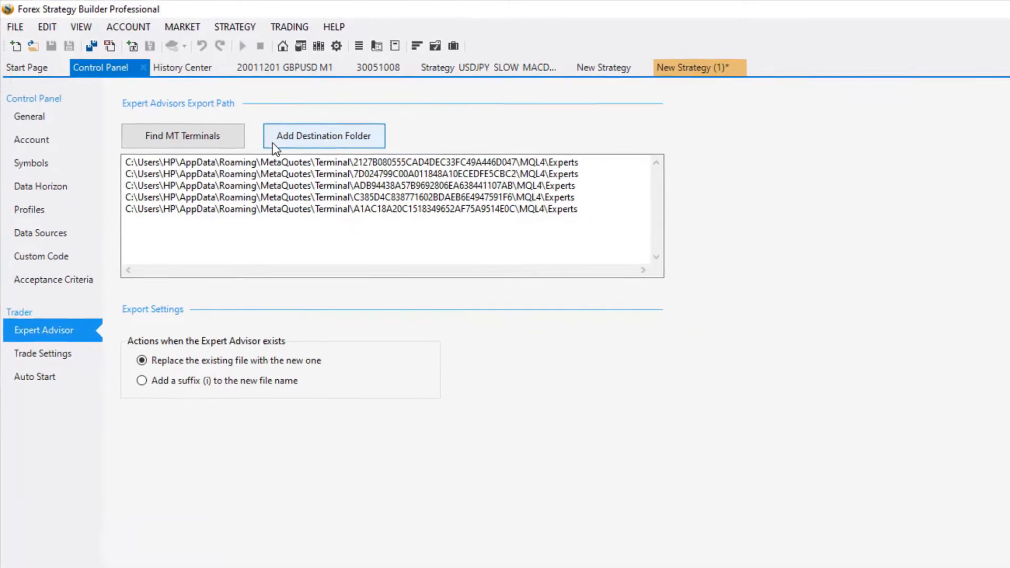
- Add a new folder named FSB Pro EAs inside the desktop's EAs folder as an export destination
left_click(240, 125)
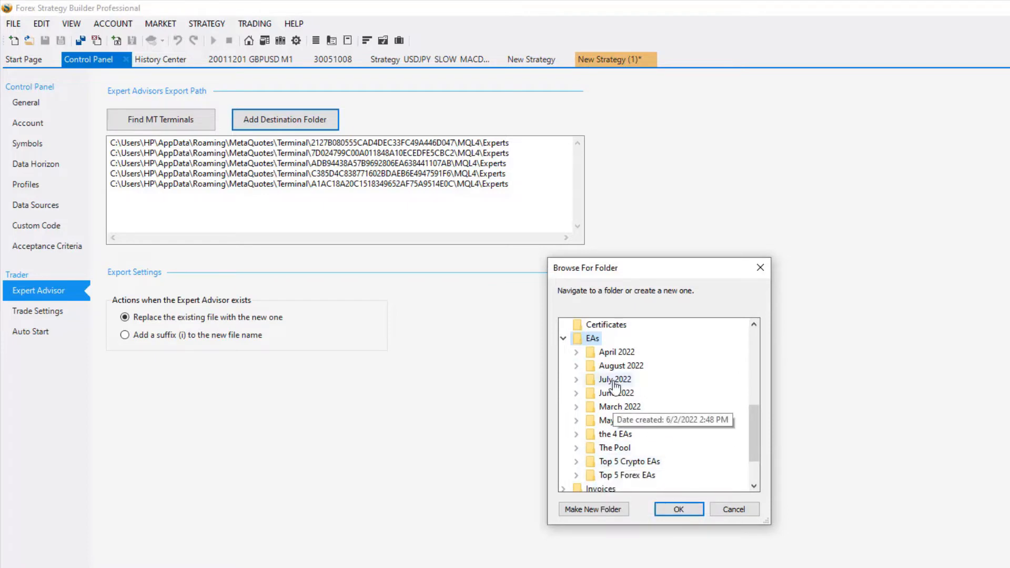
left_click(600, 509)
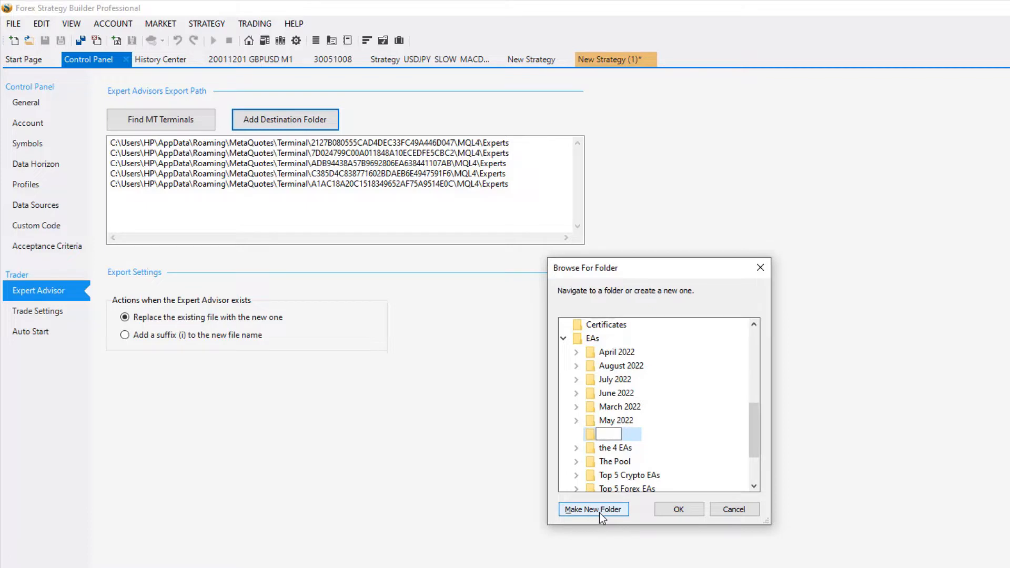
type("FSB Pro EAs")
key("Escape")
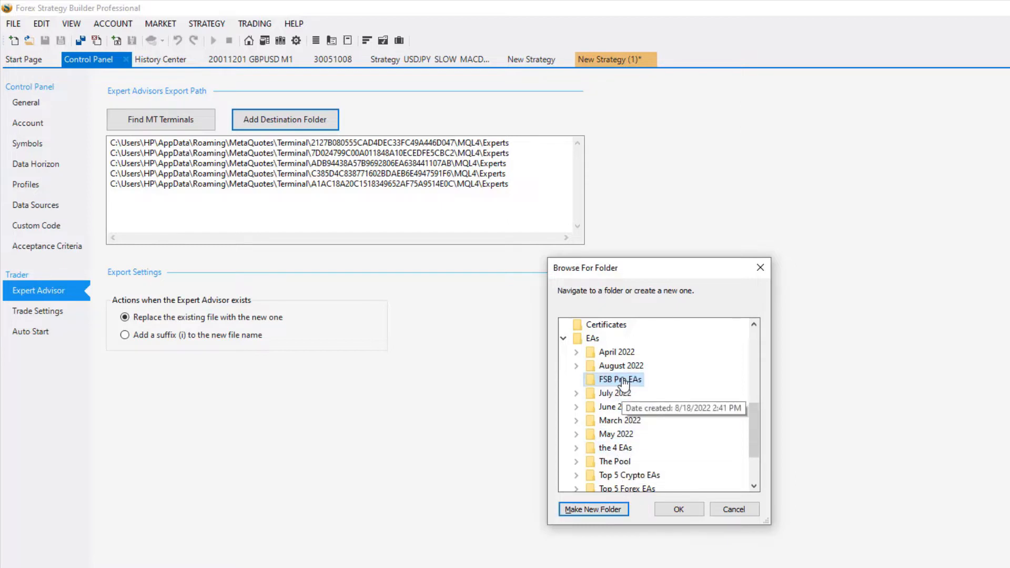
left_click(685, 505)
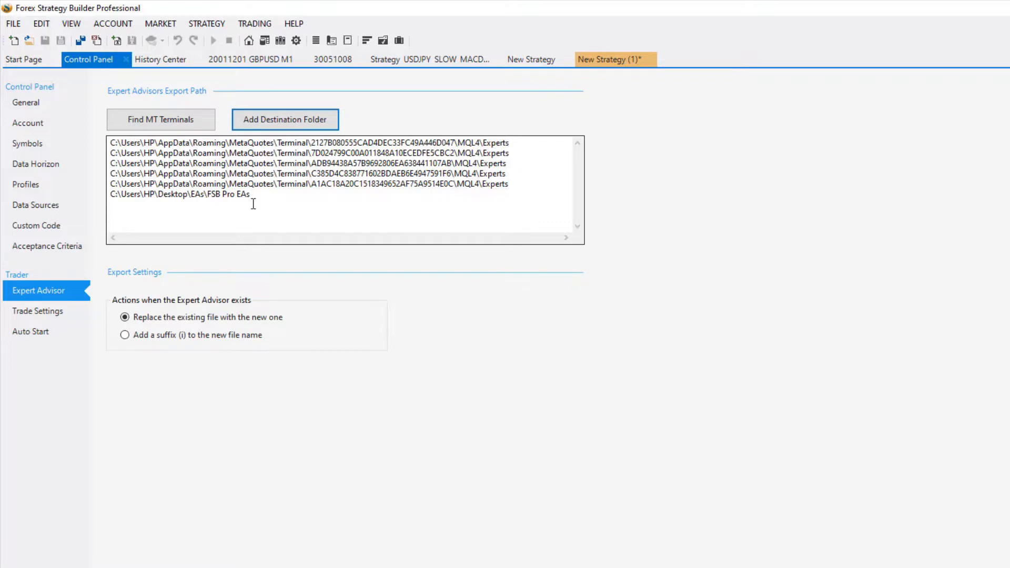
- Delete the five MetaTrader terminal Experts paths from the export list, leaving only the FSB Pro EAs folder
left_click_drag(253, 204, 98, 136)
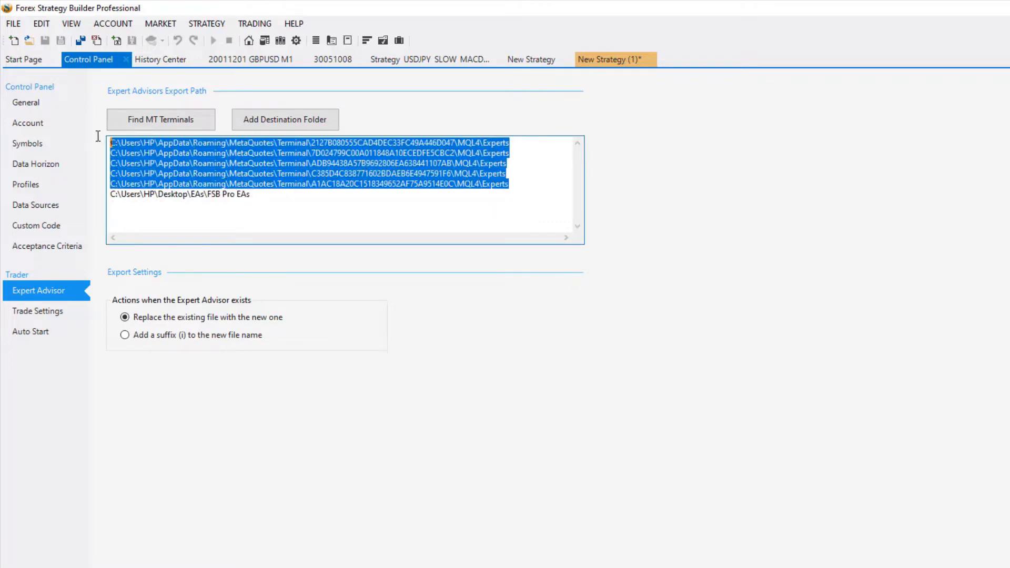
key("Delete")
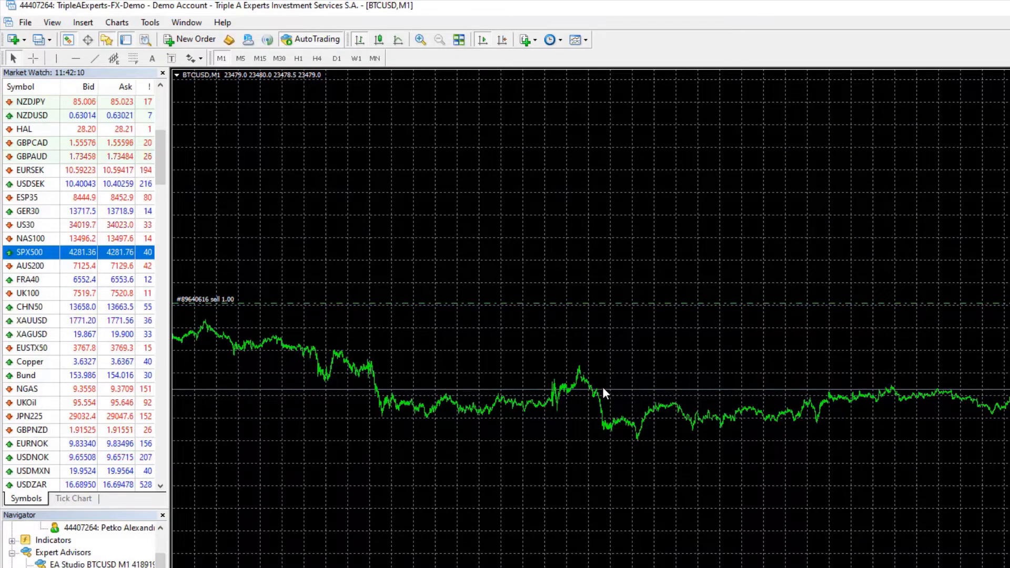
- Switch to MetaTrader 4, open its data folder and go to the Experts folder inside MQL4
left_click(21, 24)
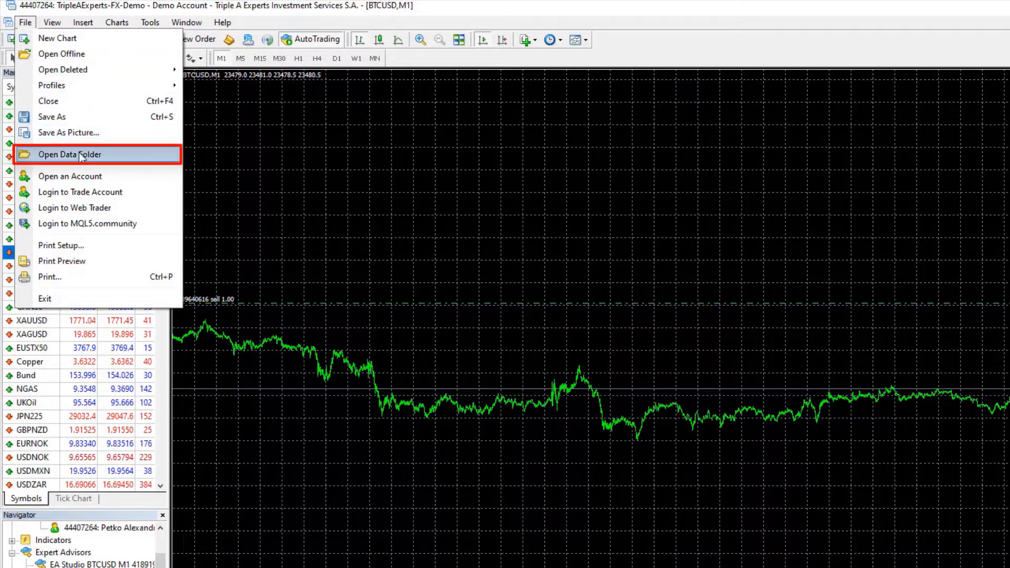
left_click(79, 154)
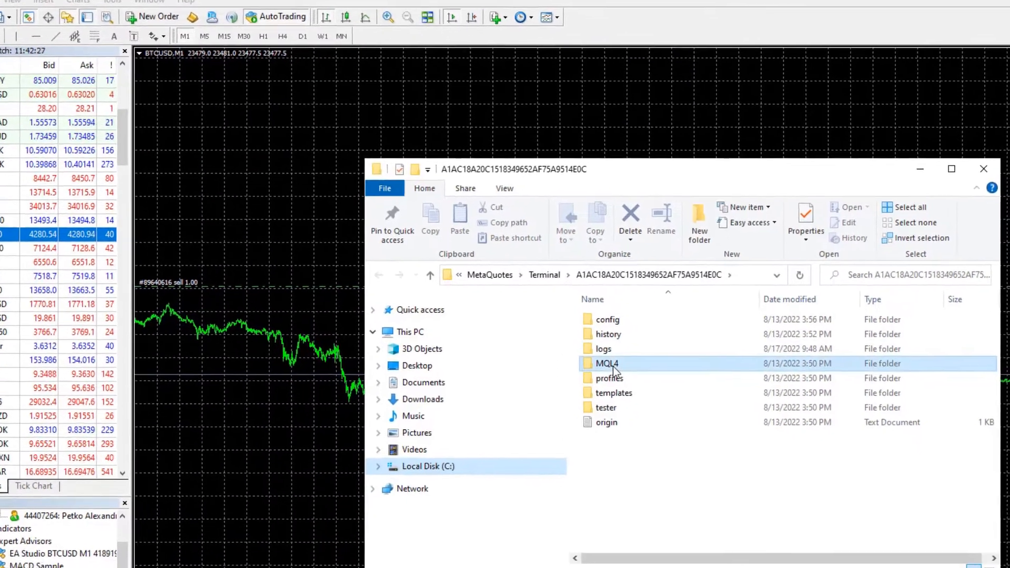
double_click(640, 381)
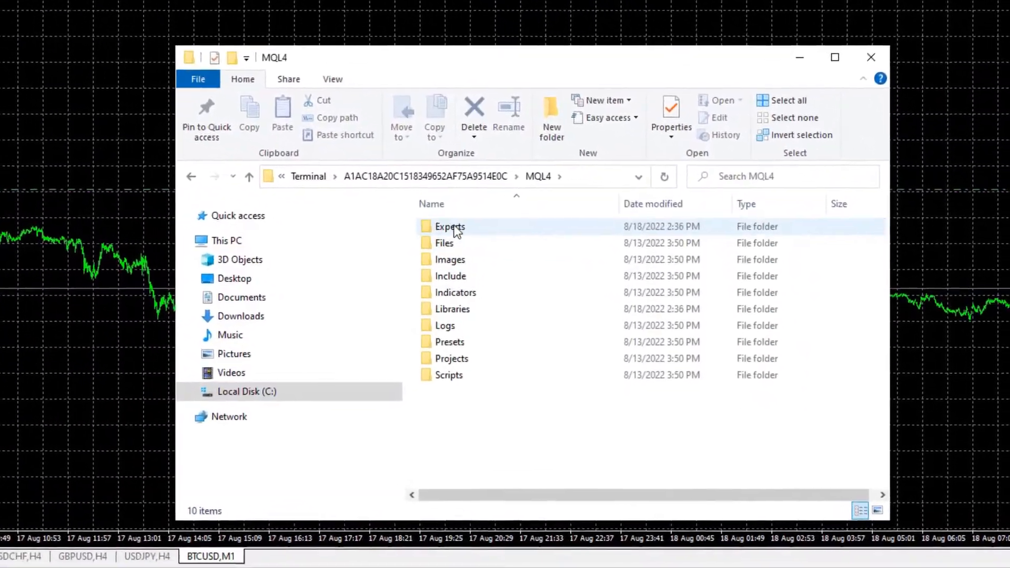
double_click(450, 228)
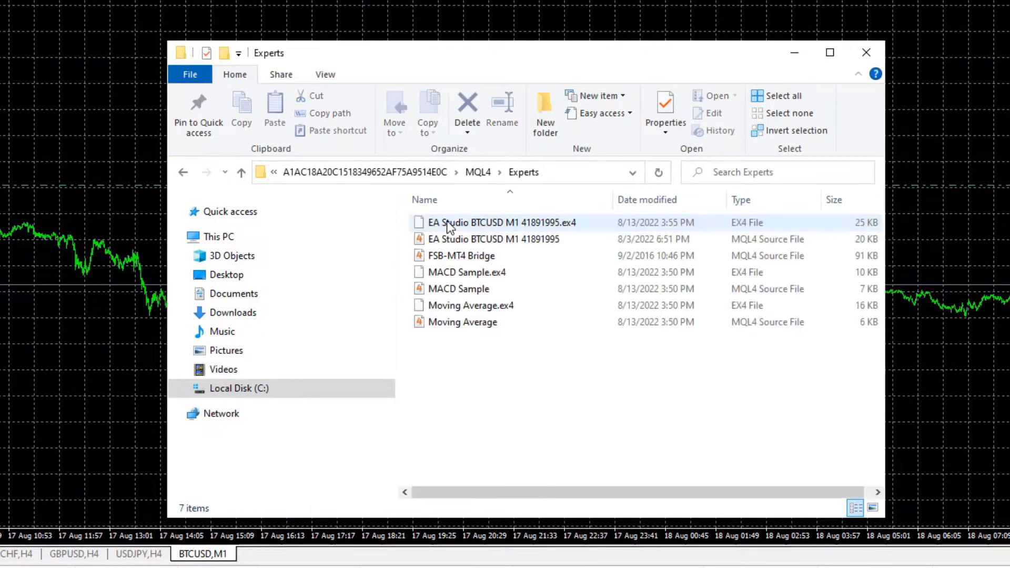
- Copy the Experts folder's path and add it above the FSB Pro EAs path in Forex Strategy Builder's Expert Advisor export list
left_click(580, 172)
right_click(558, 169)
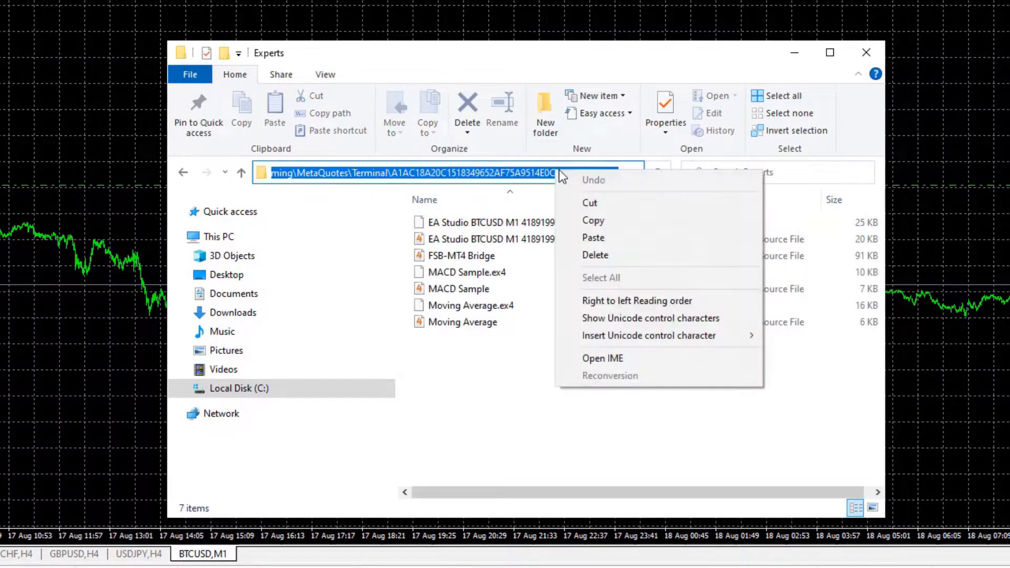
left_click(592, 221)
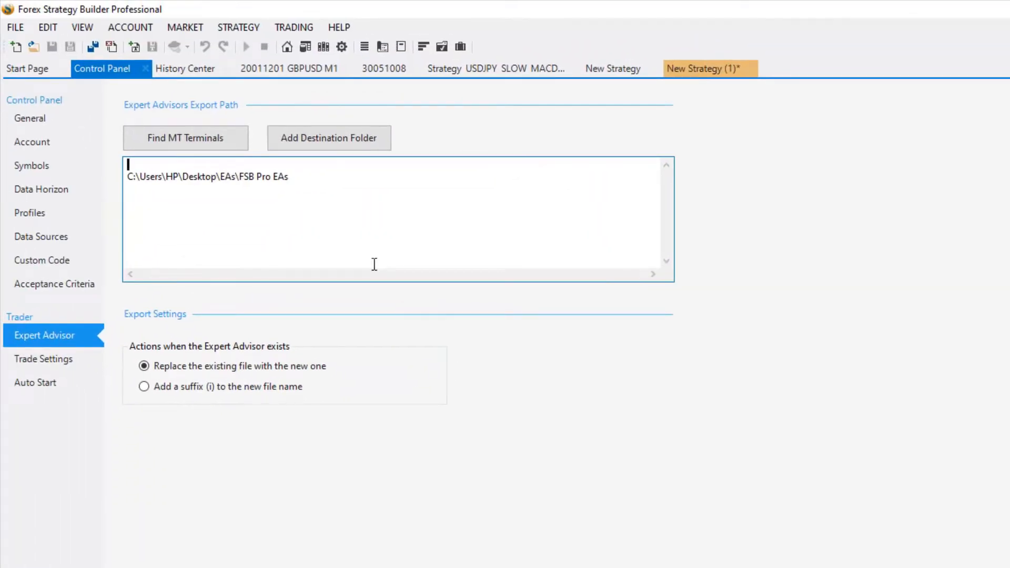
key("ctrl+v")
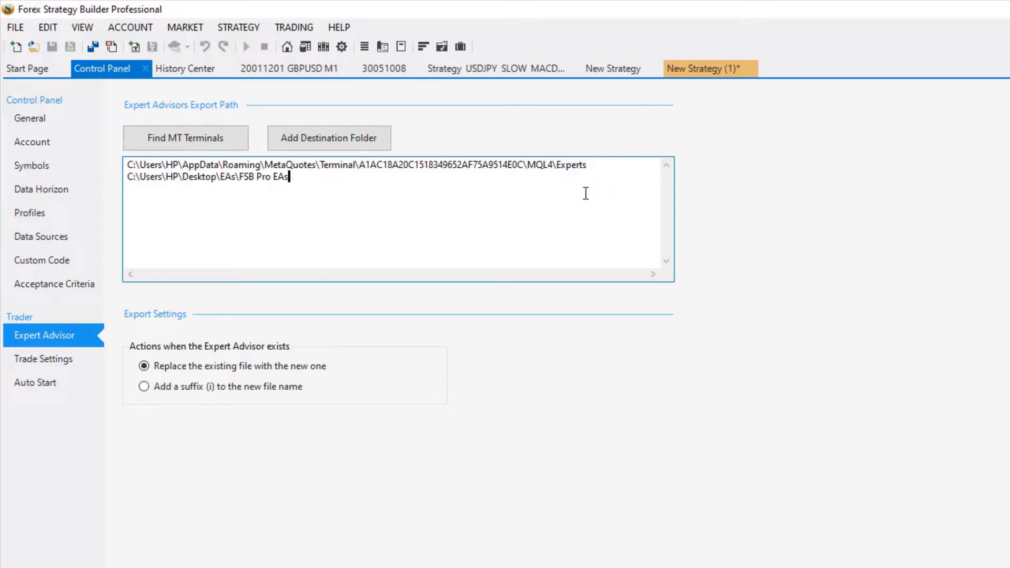
left_click_drag(257, 195, 121, 190)
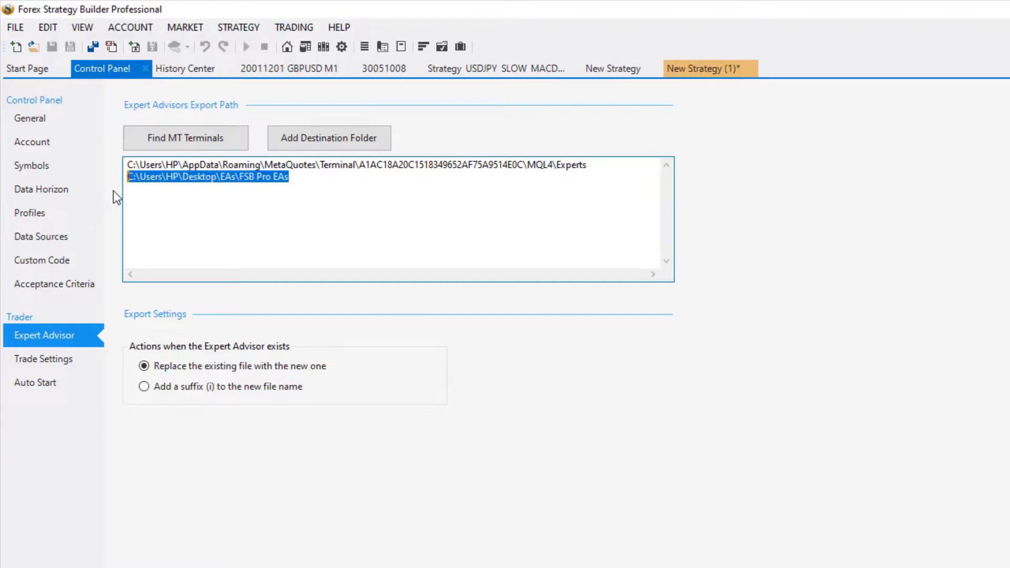
left_click(156, 235)
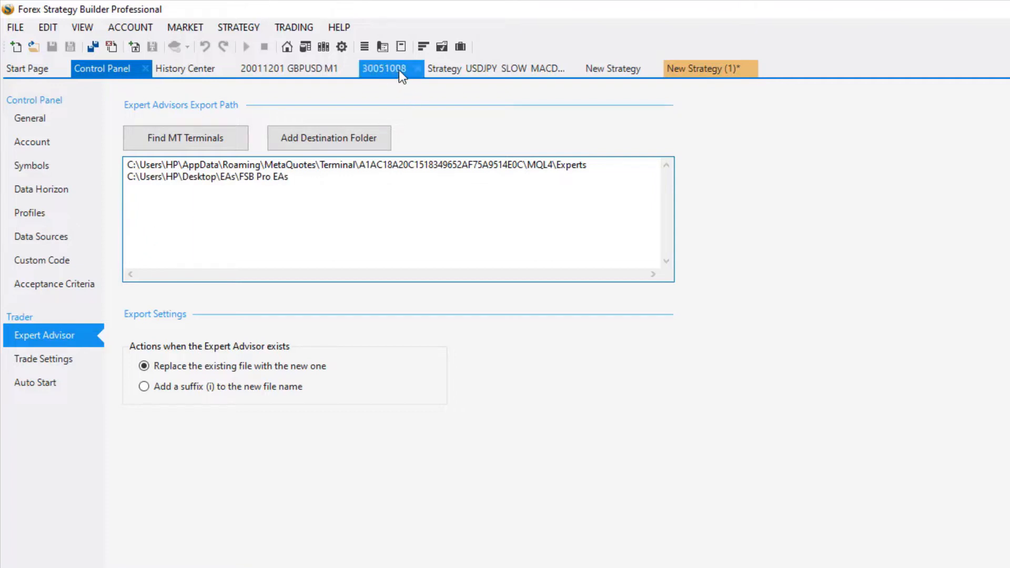
- Export strategy 30051008 as an Expert Advisor to MT4/5 and select its file in the terminal's Experts folder
left_click_drag(381, 69, 377, 68)
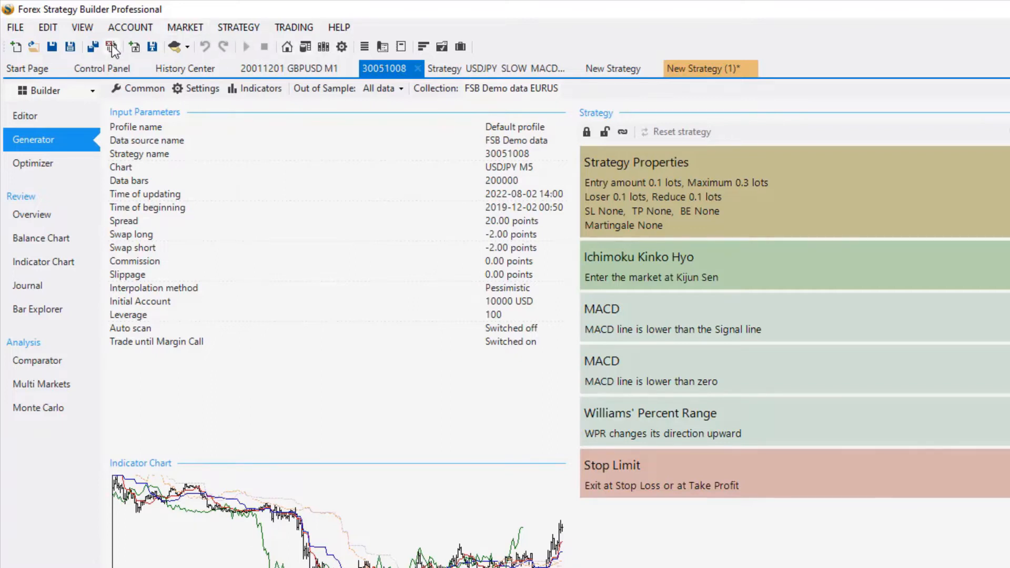
left_click(187, 48)
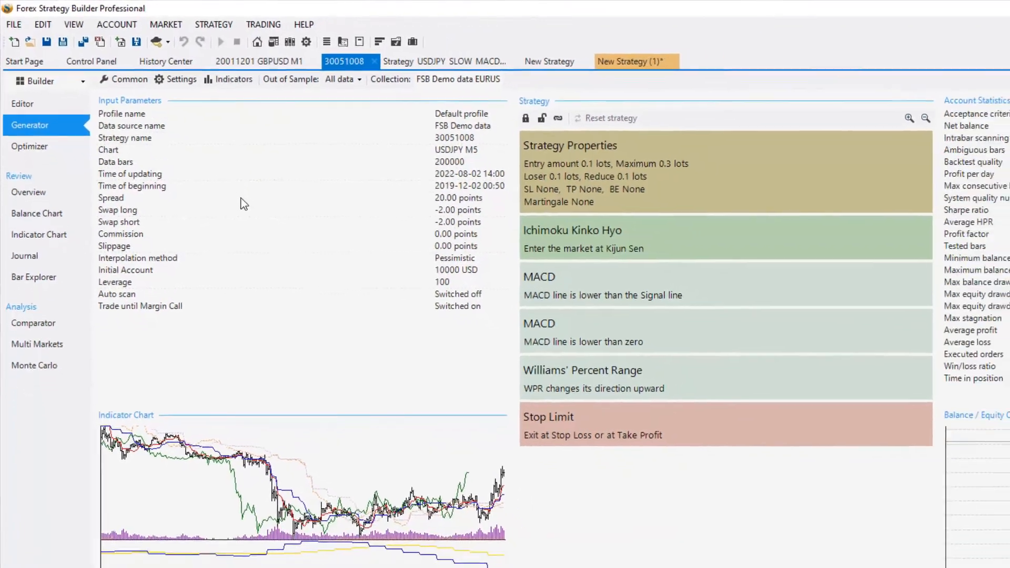
left_click(244, 558)
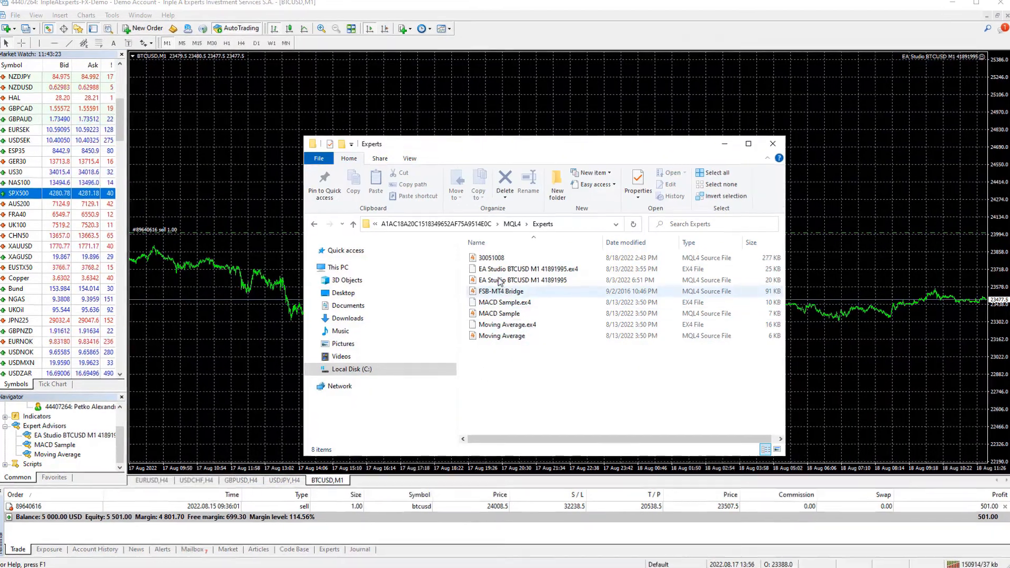
left_click(496, 259)
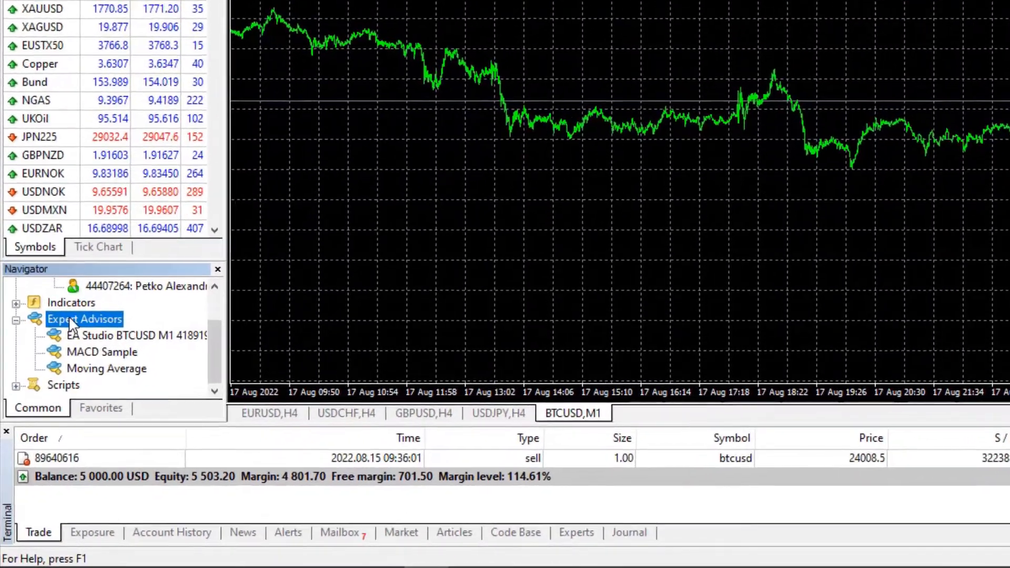
- Refresh MetaTrader's Expert Advisors list and select the exported 30051008 Expert Advisor
right_click(64, 340)
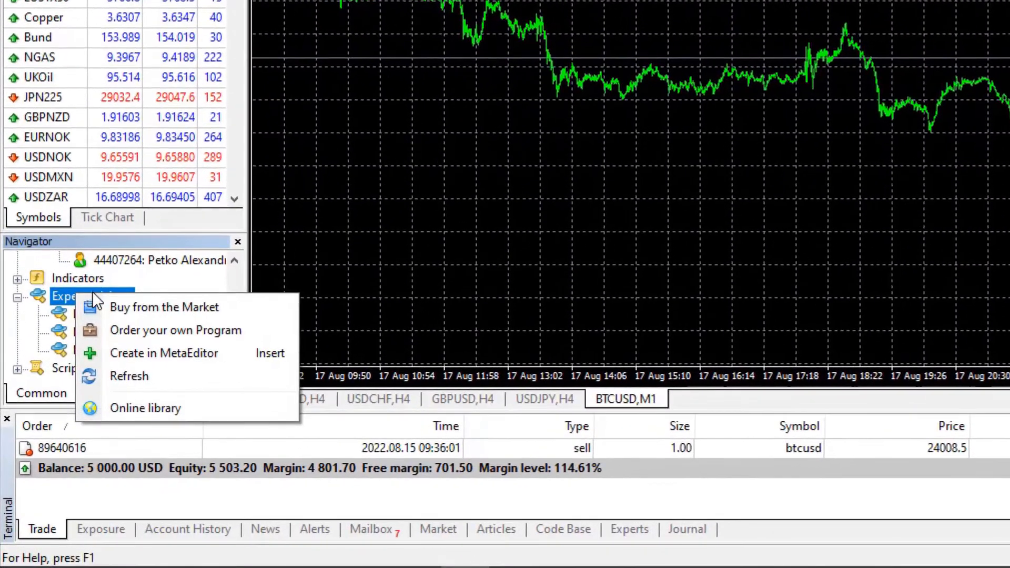
left_click(125, 377)
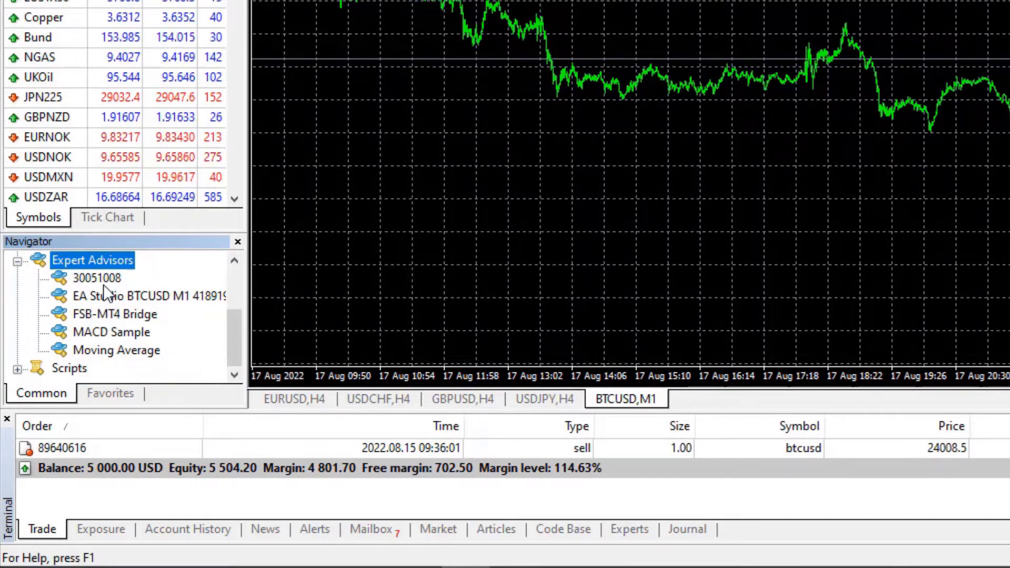
left_click(102, 279)
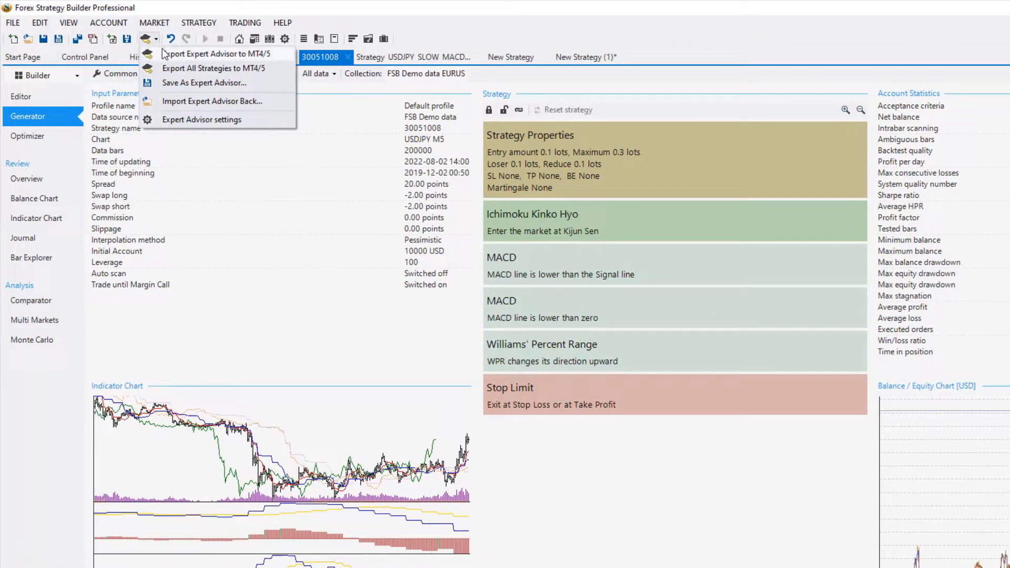
- Revisit the Expert Advisor export options, return to MetaTrader and refresh its Expert Advisors list again
left_click(176, 121)
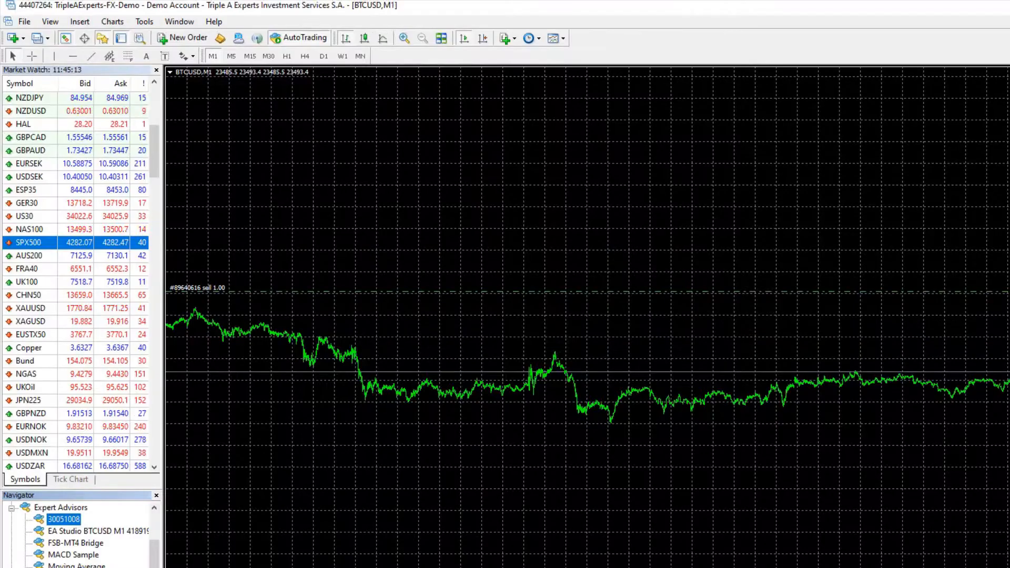
right_click(67, 424)
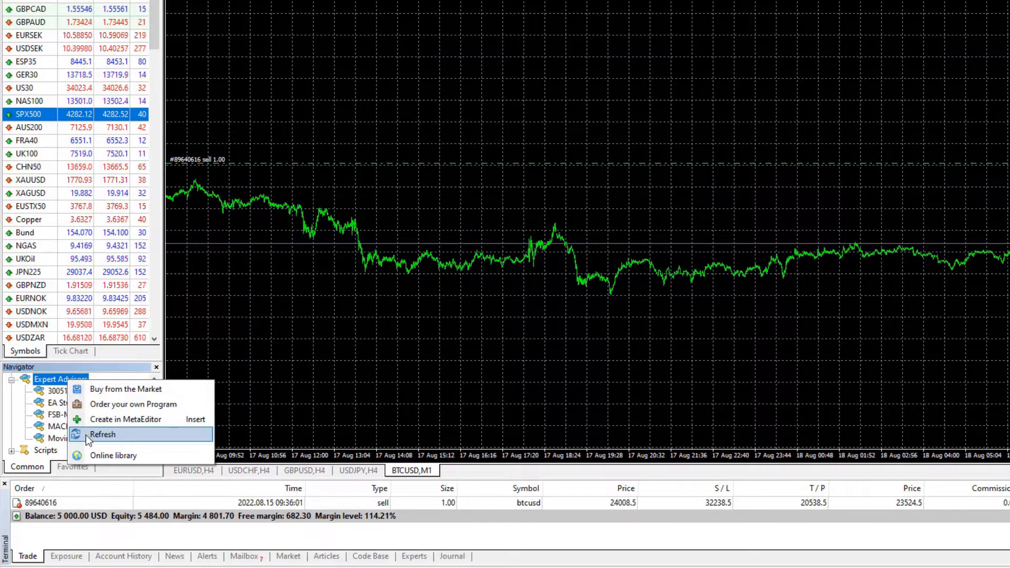
right_click(59, 383)
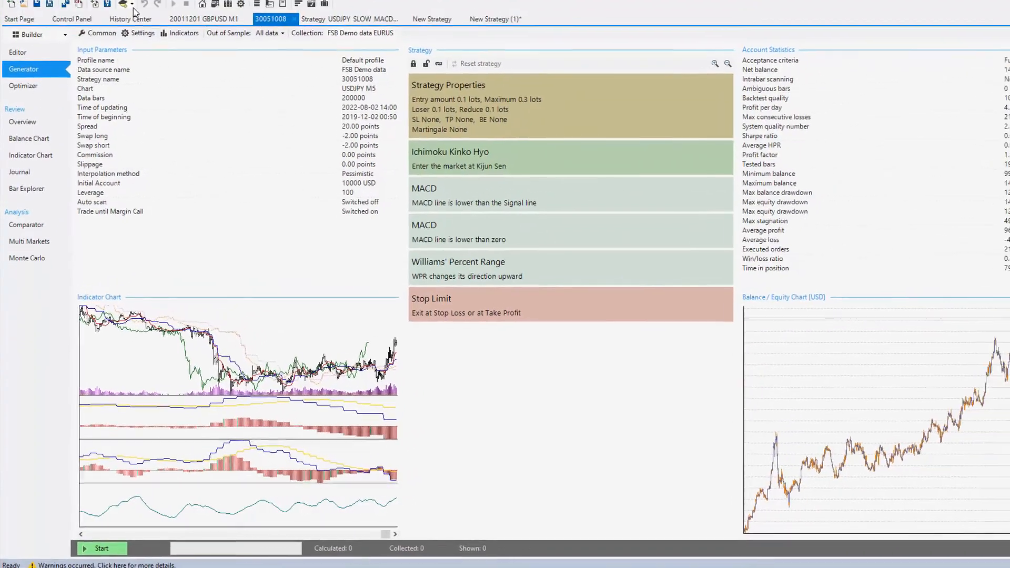
- Start saving strategy 30051008 as an Expert Advisor, browse to the desktop's EAs folder and view the file types offered
left_click(132, 4)
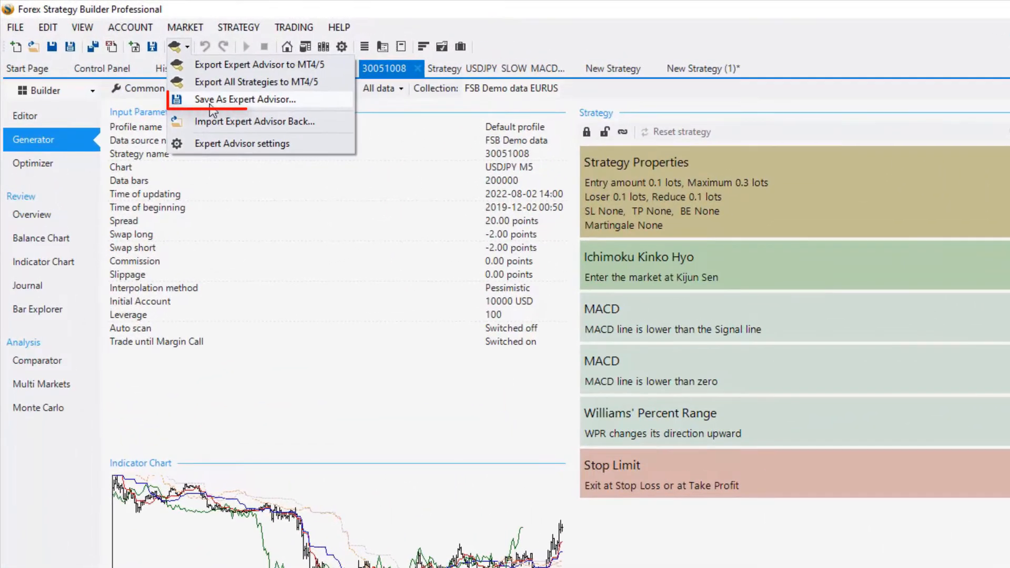
left_click(212, 104)
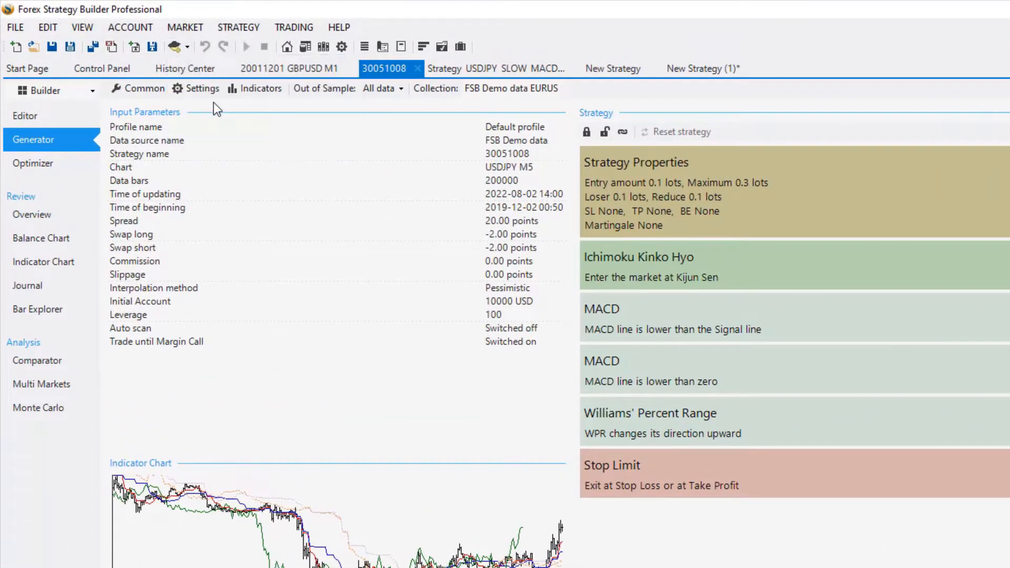
left_click(65, 185)
left_click(450, 147)
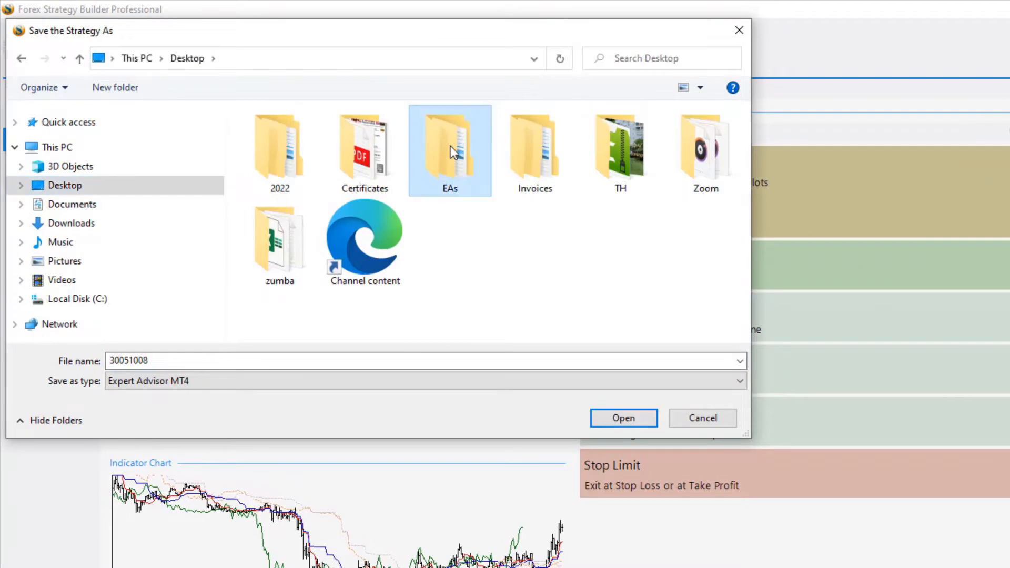
double_click(450, 146)
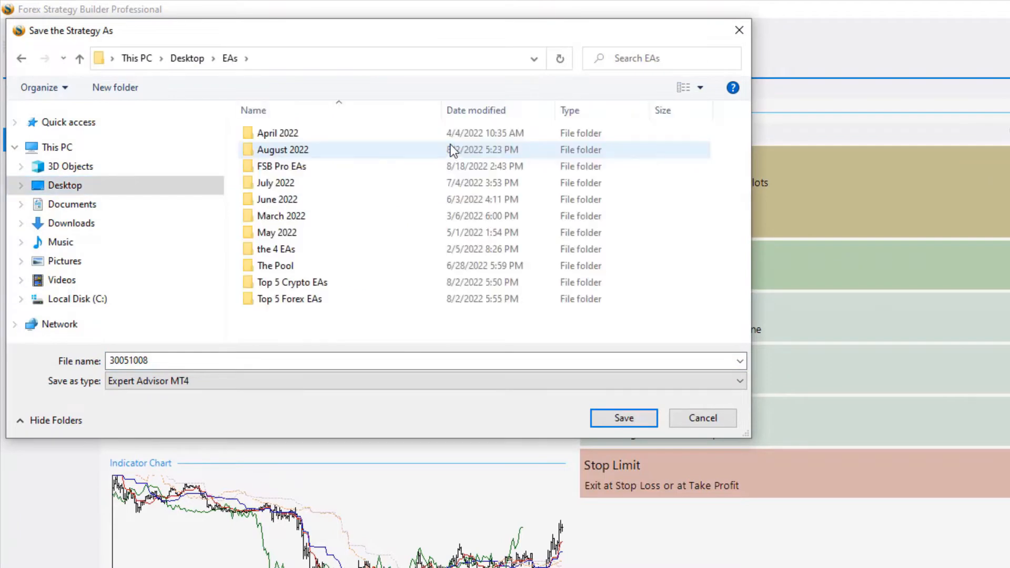
left_click(188, 382)
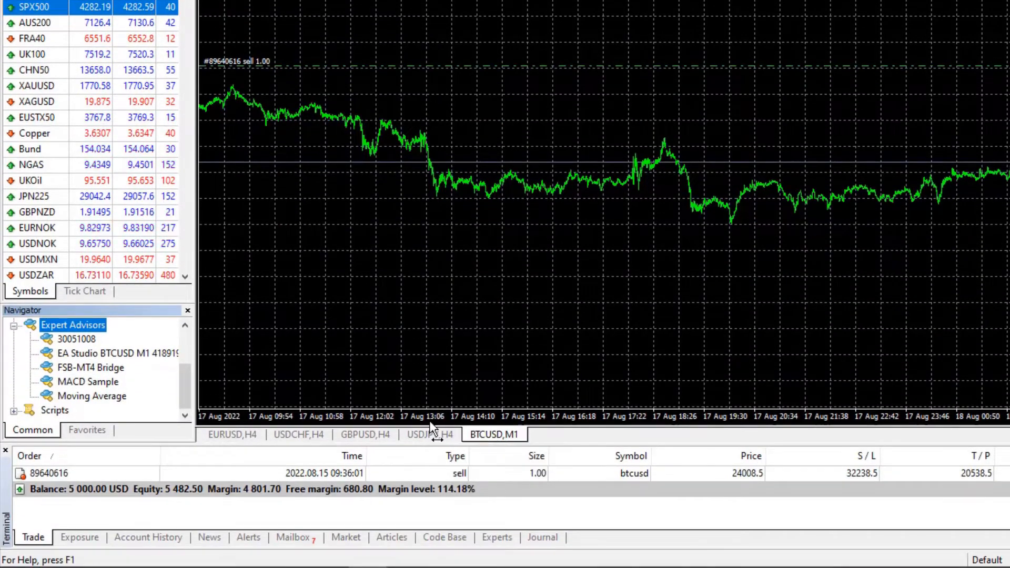
- Open a USDJPY chart in MetaTrader and set its timeframe to M5
left_click(84, 341)
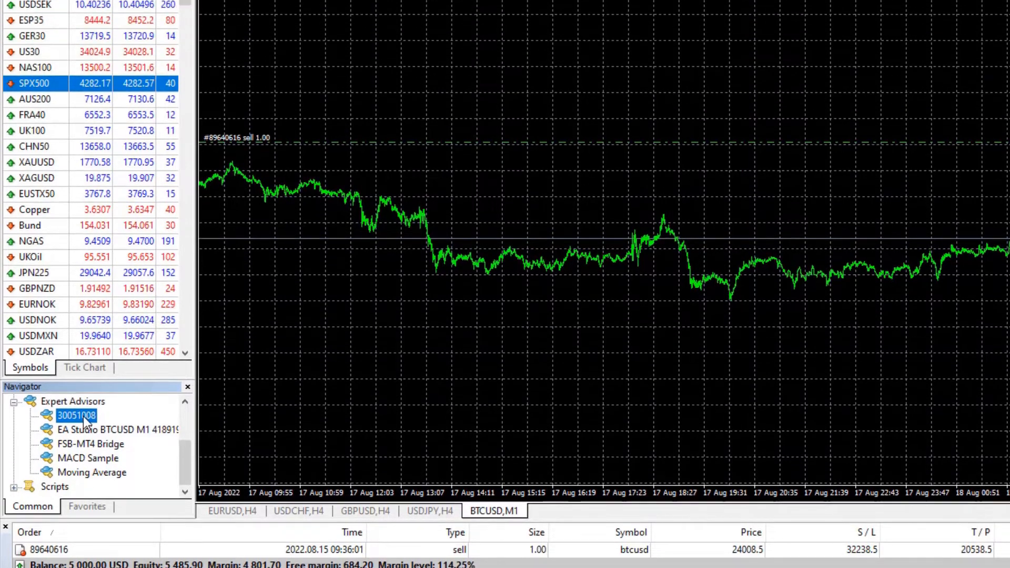
scroll(165, 135, "up", 2)
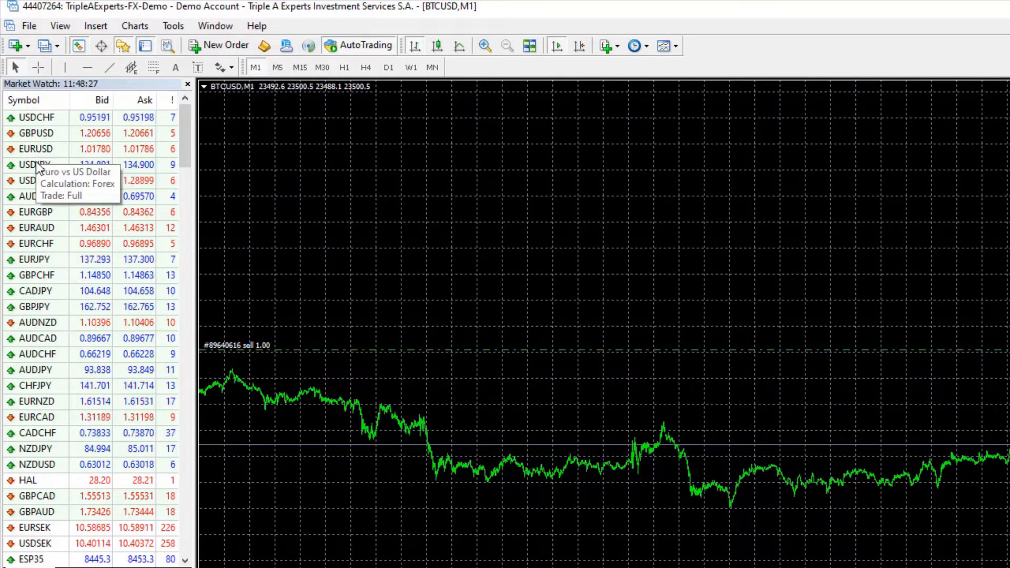
right_click(37, 168)
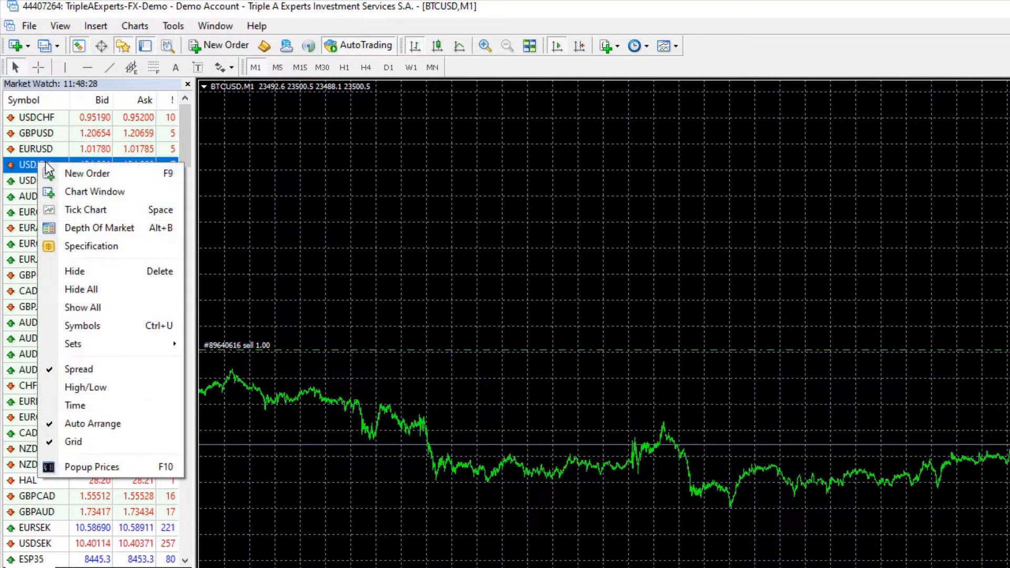
left_click(78, 192)
left_click(277, 67)
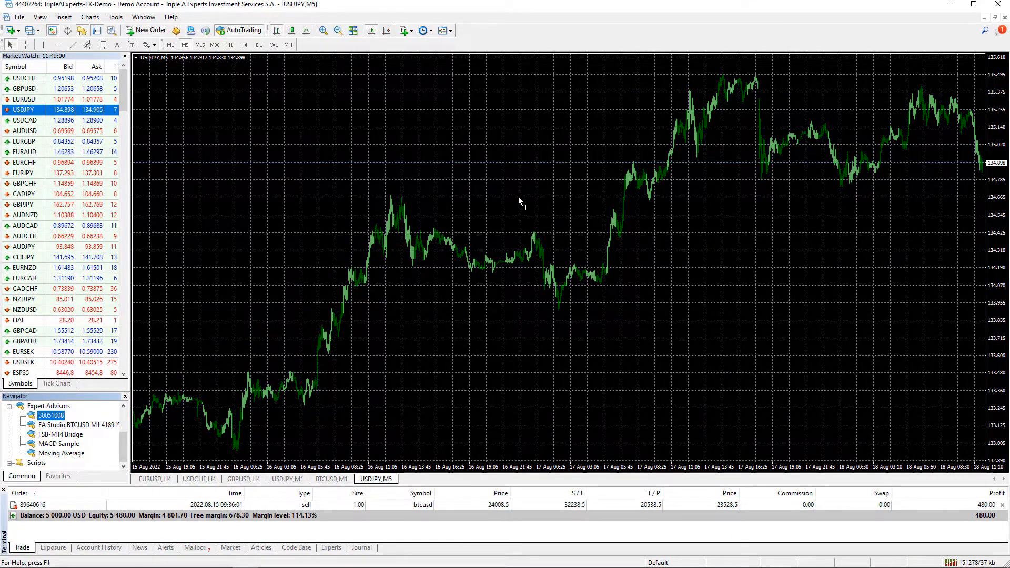
- Attach the 30051008 Expert Advisor to the USDJPY M5 chart, reviewing its inputs down to the expert settings and keeping their values
left_click_drag(518, 197, 518, 196)
left_click(340, 177)
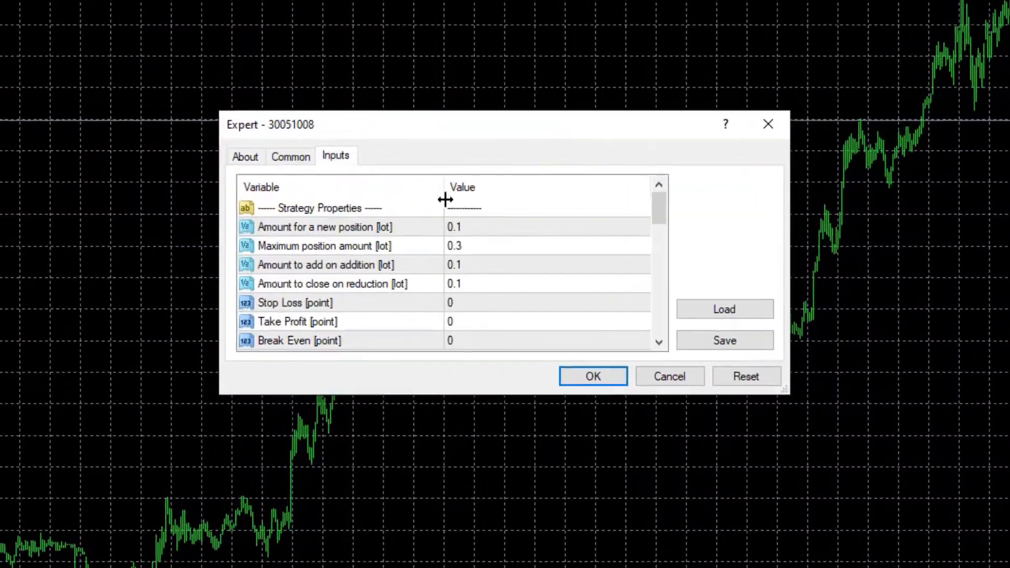
left_click_drag(661, 207, 657, 341)
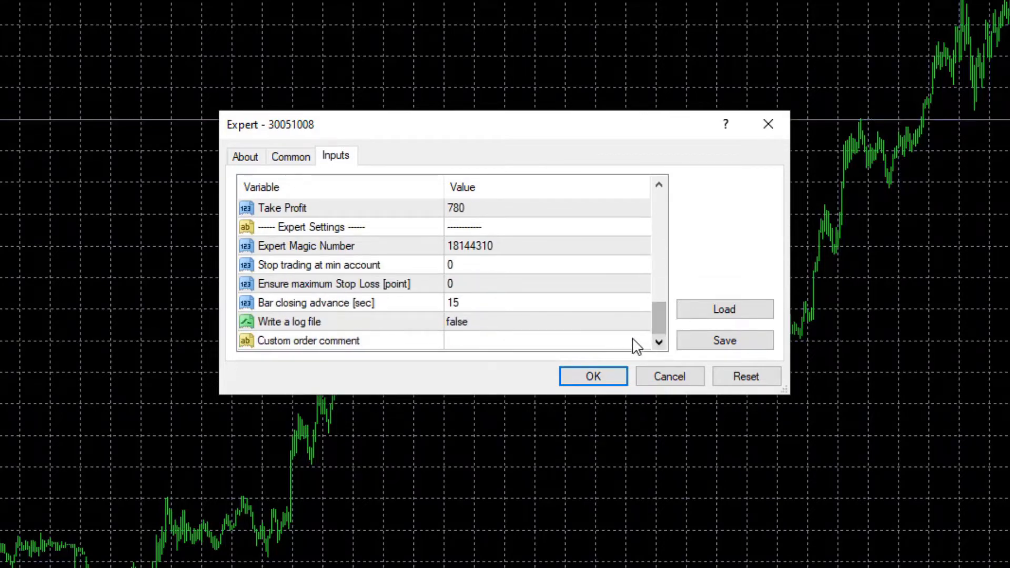
left_click(595, 377)
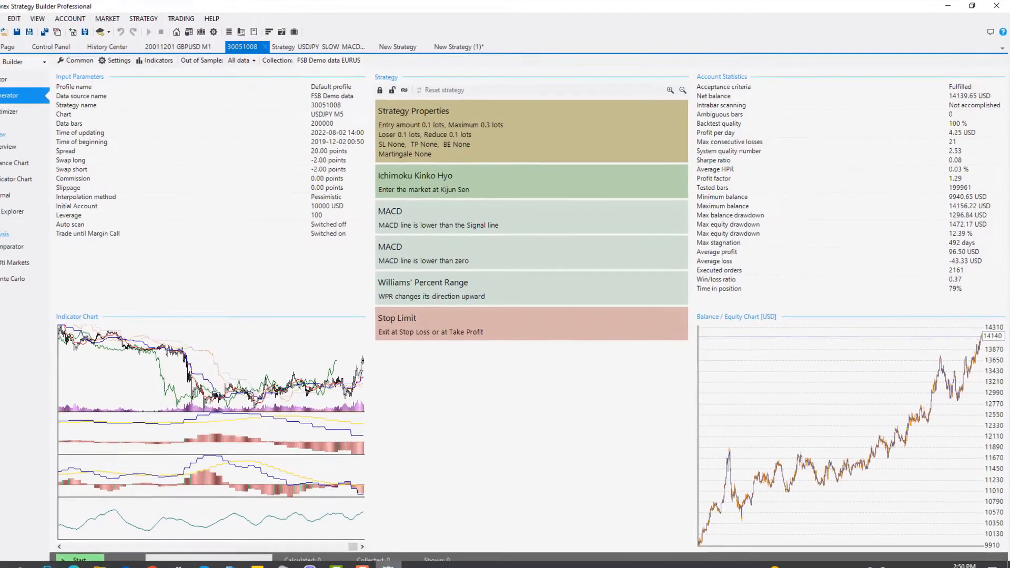
- Return to New Strategy (1) in Forex Strategy Builder, open the Repository and examine the slots of several strategies in the EURUSD collection
left_click(453, 47)
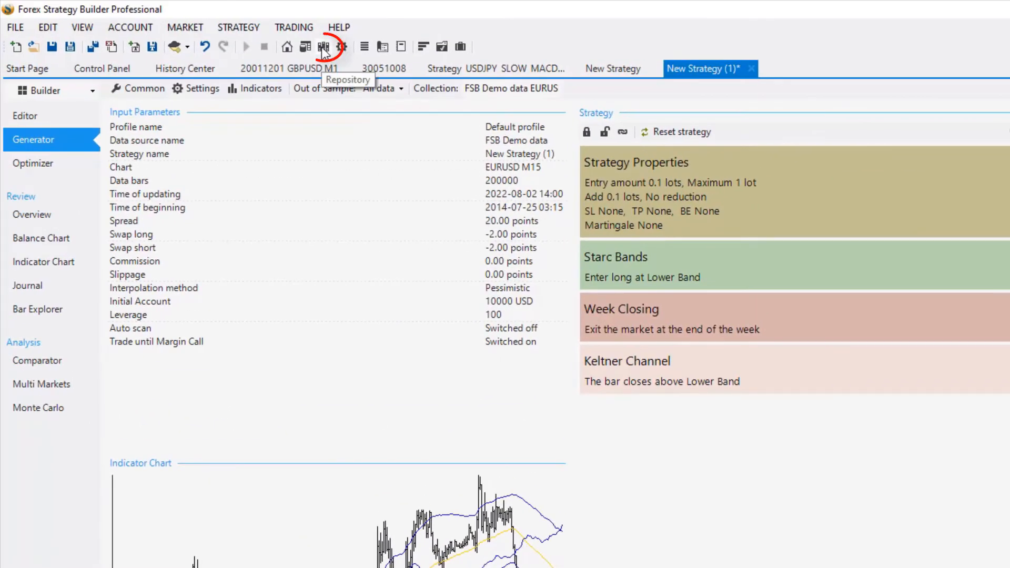
left_click(323, 49)
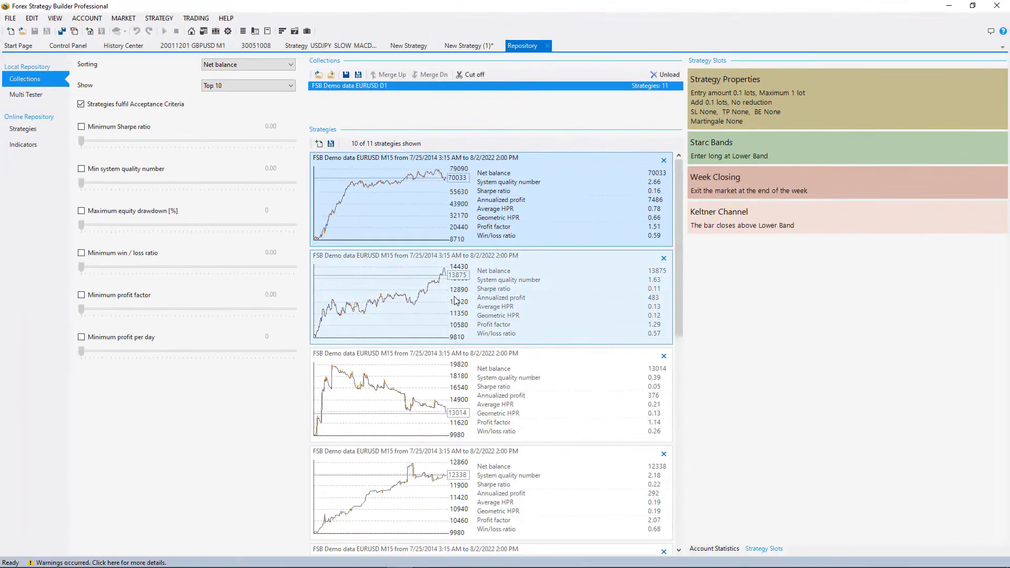
left_click(554, 366)
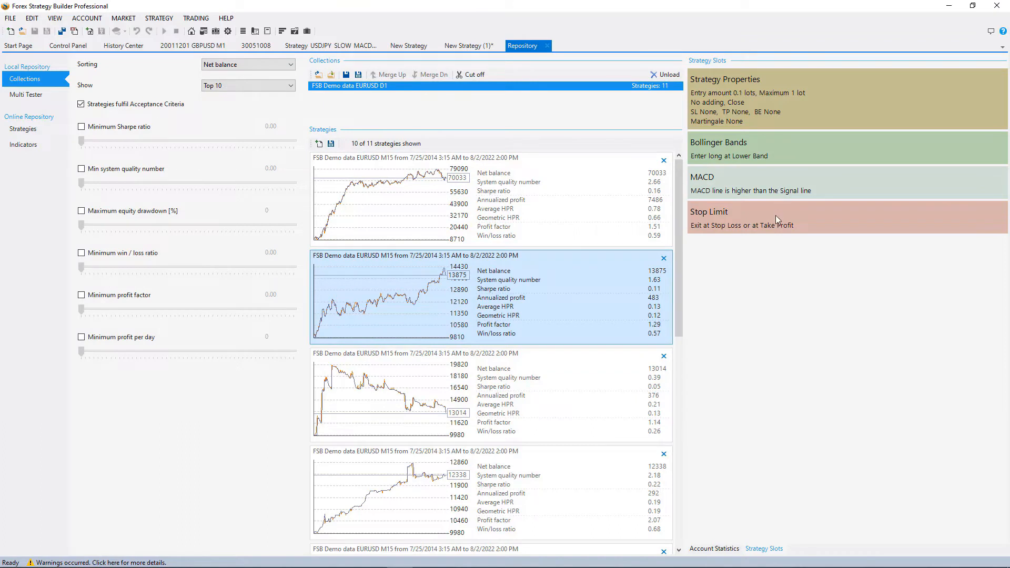
left_click(468, 495)
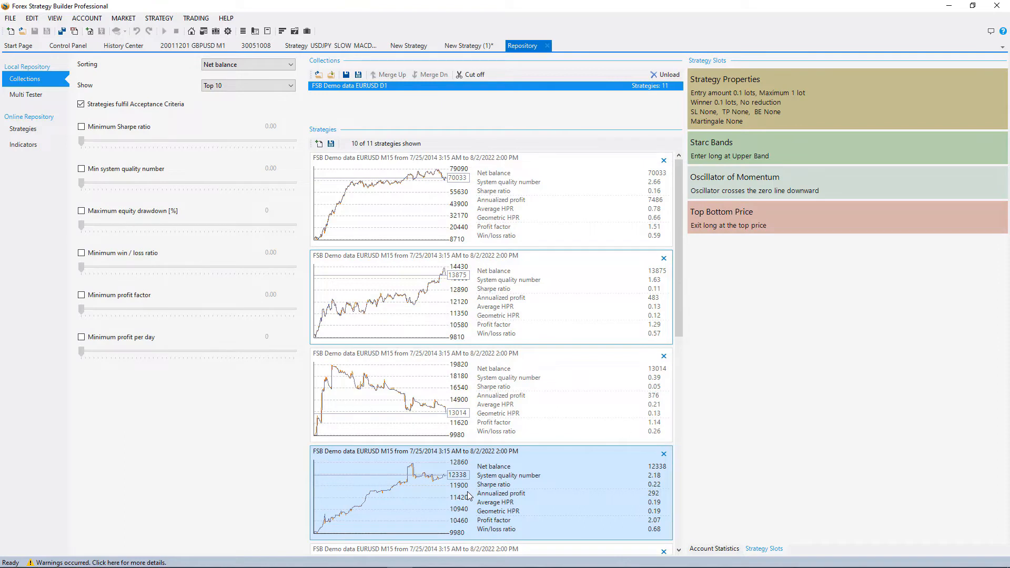
- Open the second listed strategy of the EURUSD collection in the editor and export it as an Expert Advisor to MT4/5
left_click(435, 302)
double_click(440, 290)
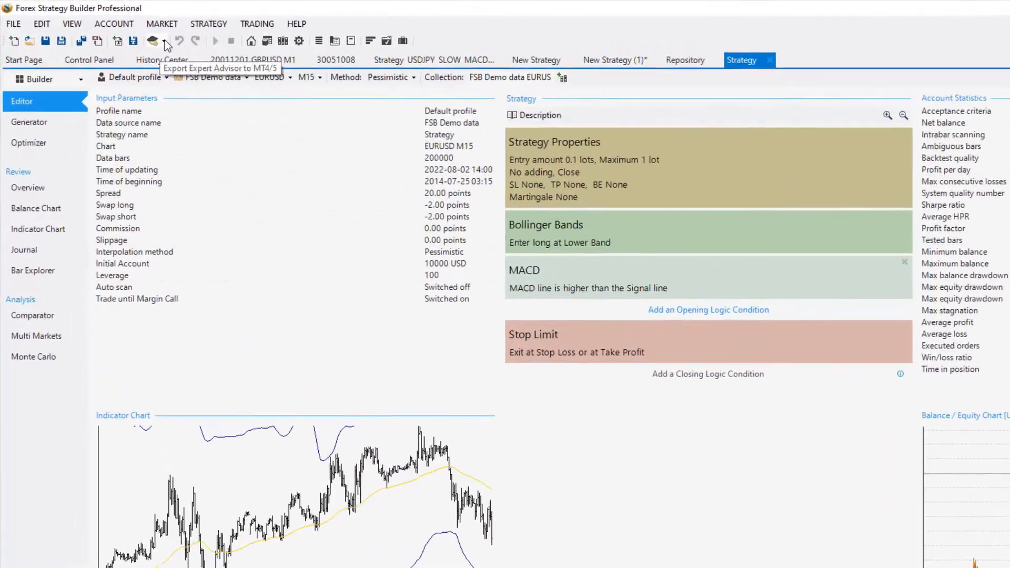
left_click(124, 31)
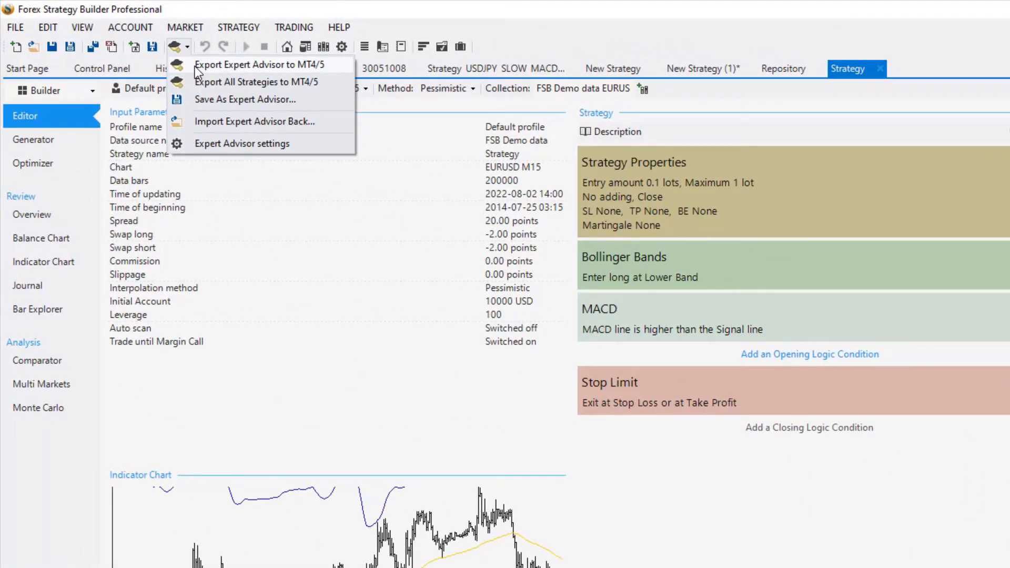
left_click(196, 68)
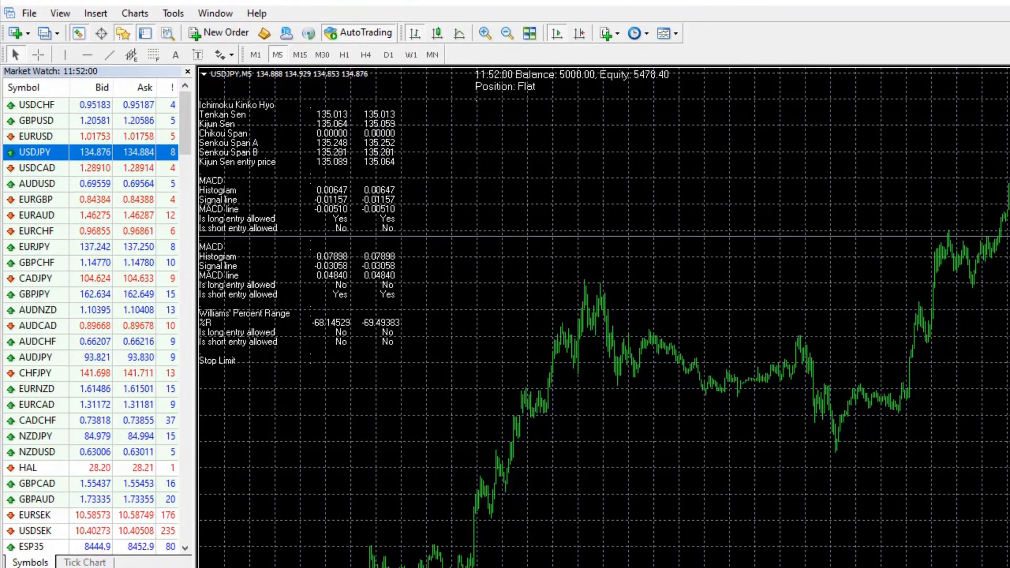
- Switch to MetaTrader, refresh the Expert Advisors list and select the exported Strategy expert
right_click(73, 538)
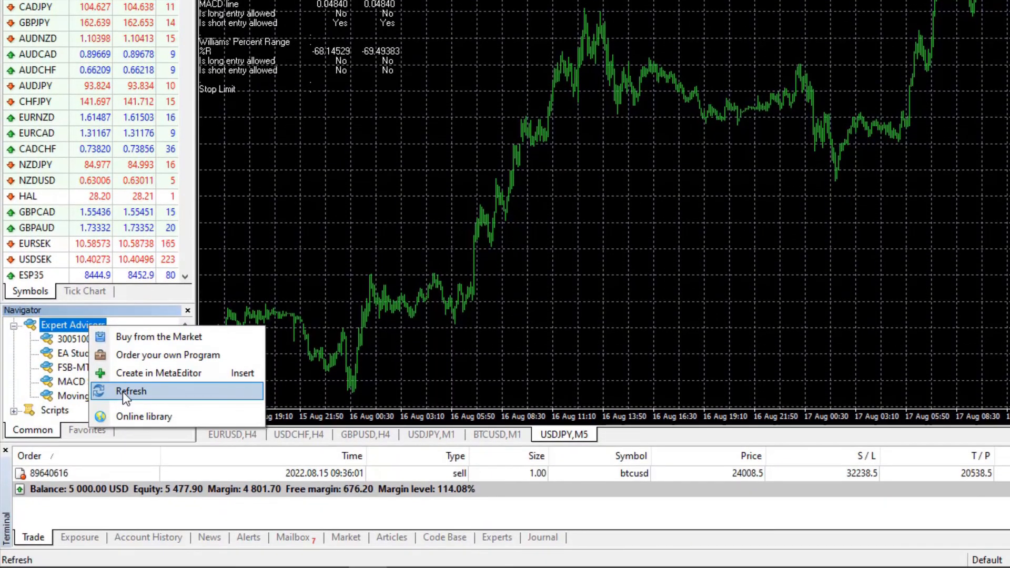
left_click(122, 392)
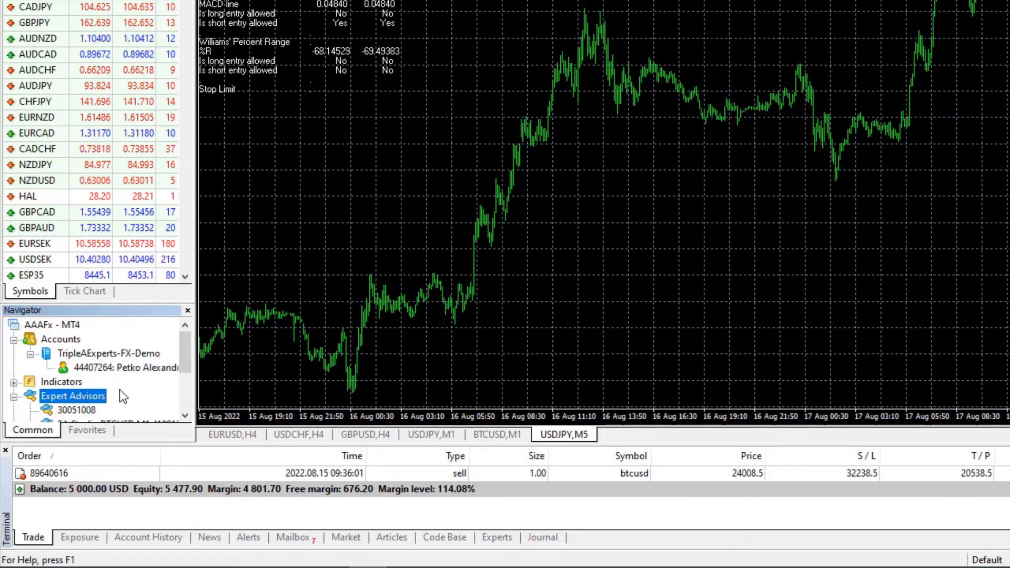
scroll(94, 379, "down", 3)
left_click(70, 397)
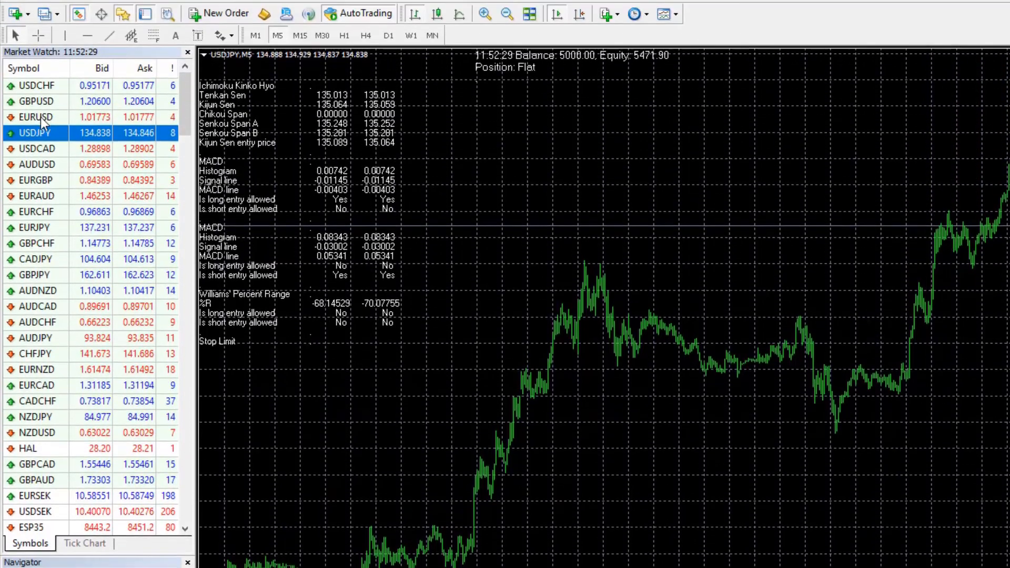
- Open a EURUSD chart and set its timeframe to M15
right_click(45, 117)
left_click(75, 146)
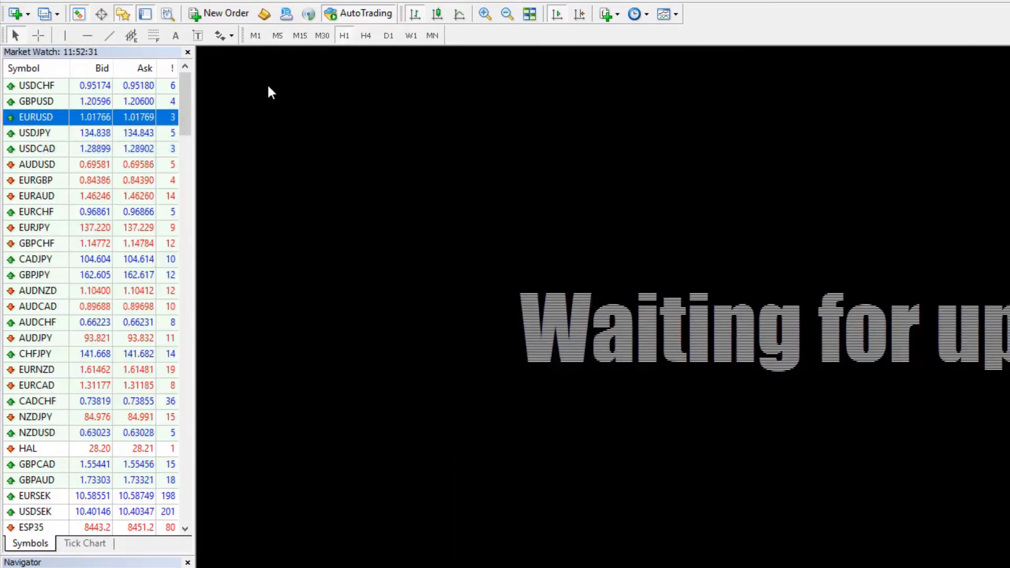
left_click(299, 35)
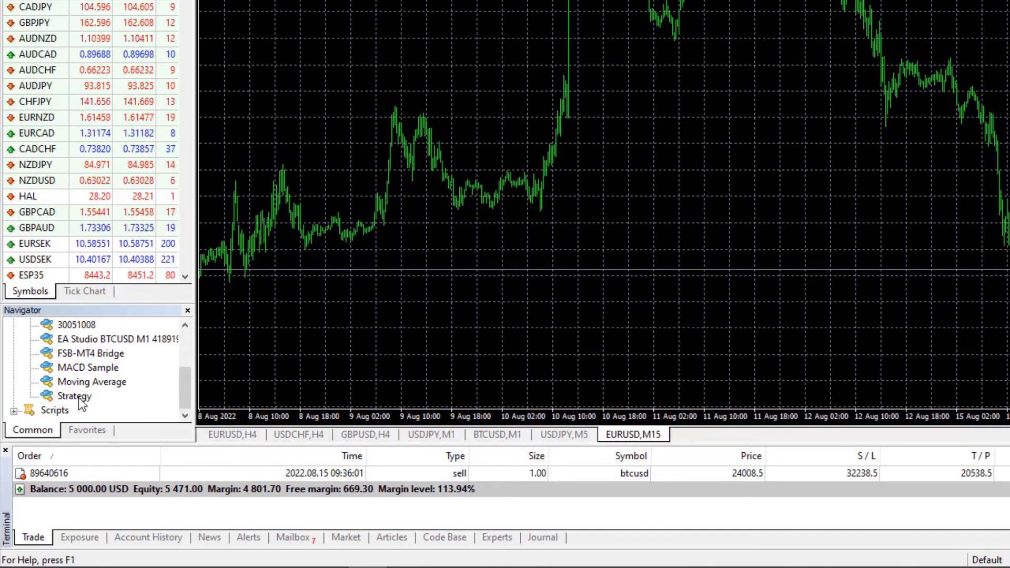
- Attach the Strategy Expert Advisor to the EURUSD M15 chart, reviewing its inputs and keeping their values
double_click(78, 397)
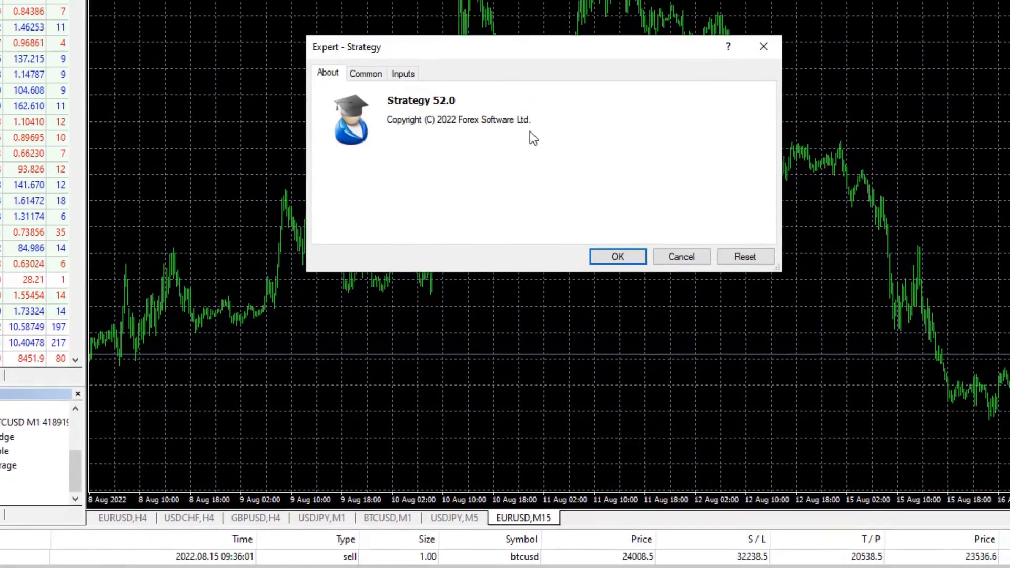
left_click(403, 74)
scroll(621, 209, "down", 2)
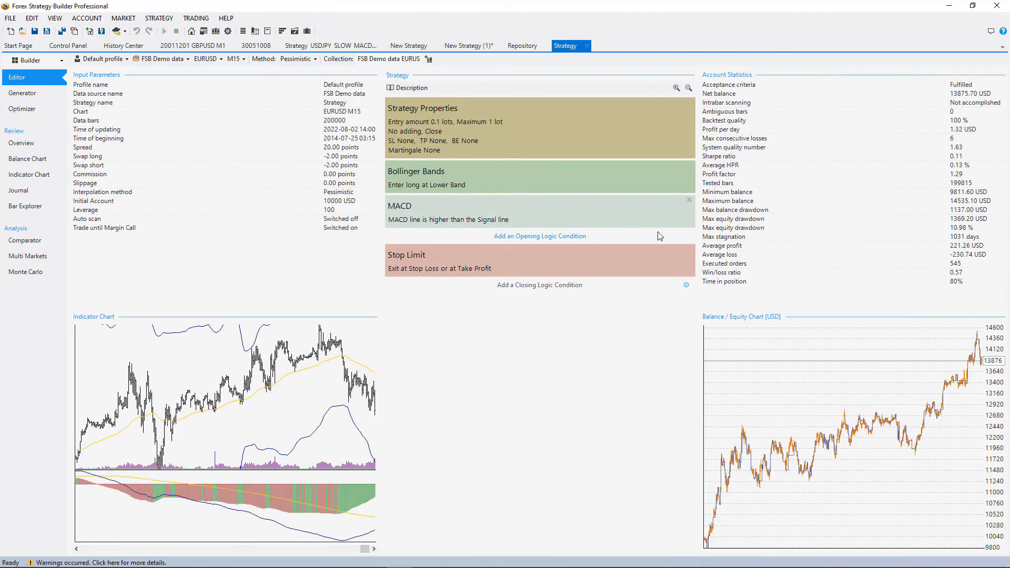
- View the Repository in Forex Strategy Builder again and switch back to the EURUSD M15 chart in MetaTrader
left_click(518, 48)
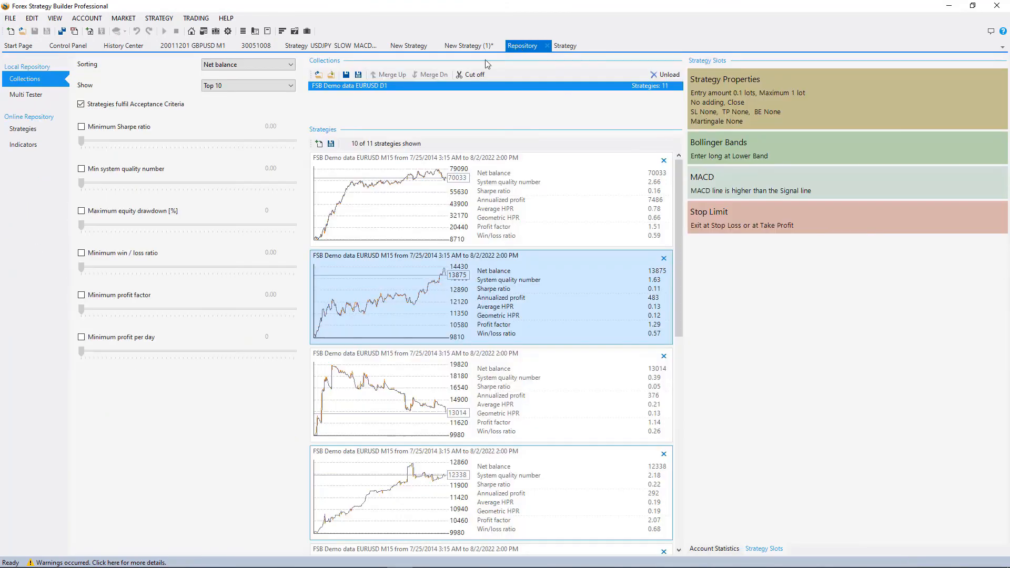
left_click(399, 562)
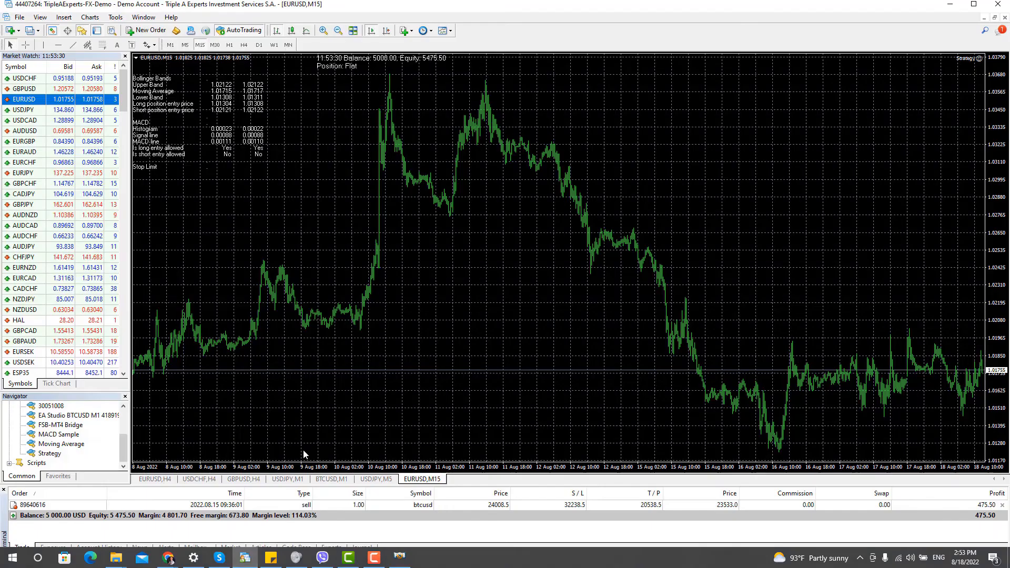